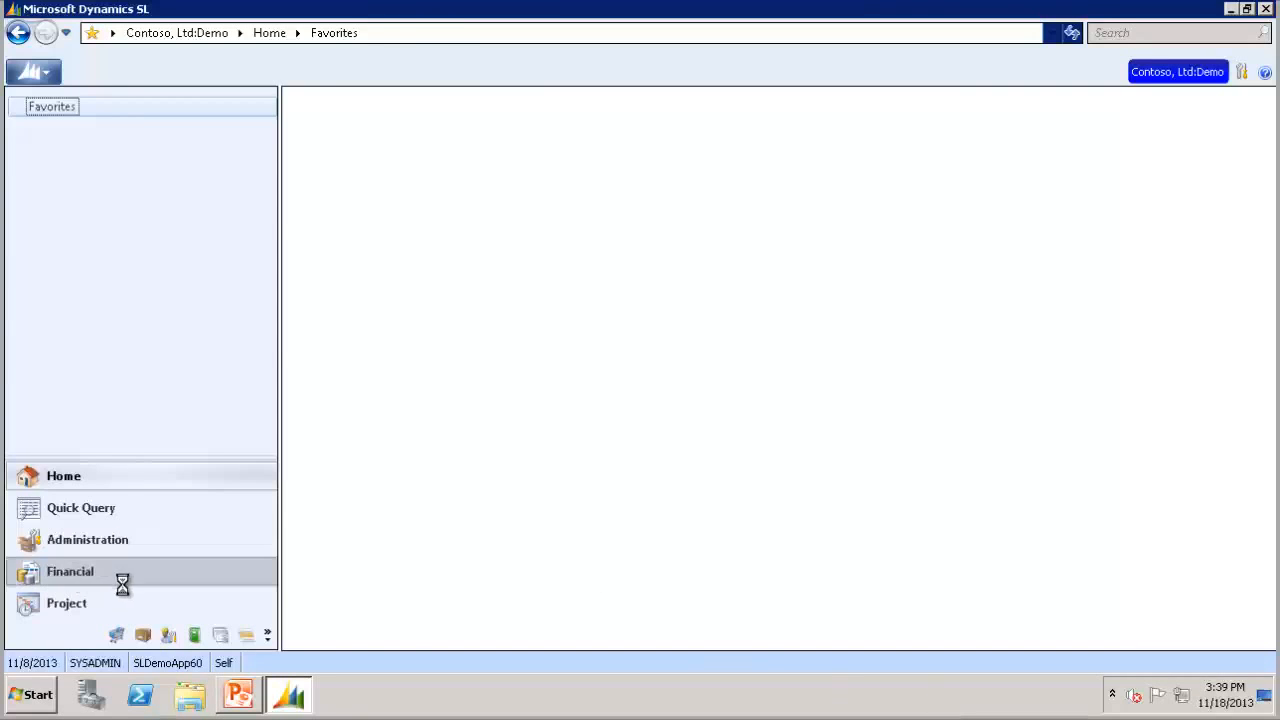
Step: Open Quick Voucher and Pre-Payment Entry from the Accounts Payable module in Financial
{"action": "left_click", "coordinate": [120, 581]}
{"action": "left_click", "coordinate": [86, 106]}
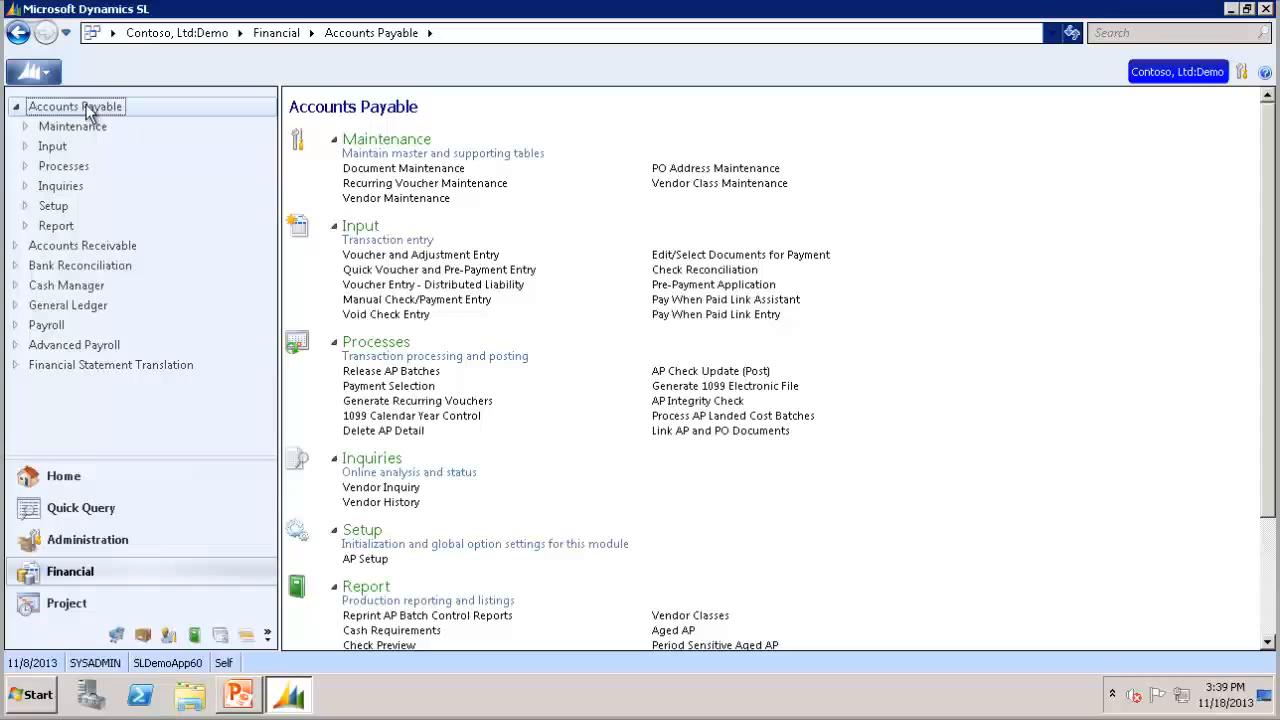
{"action": "left_click", "coordinate": [397, 270]}
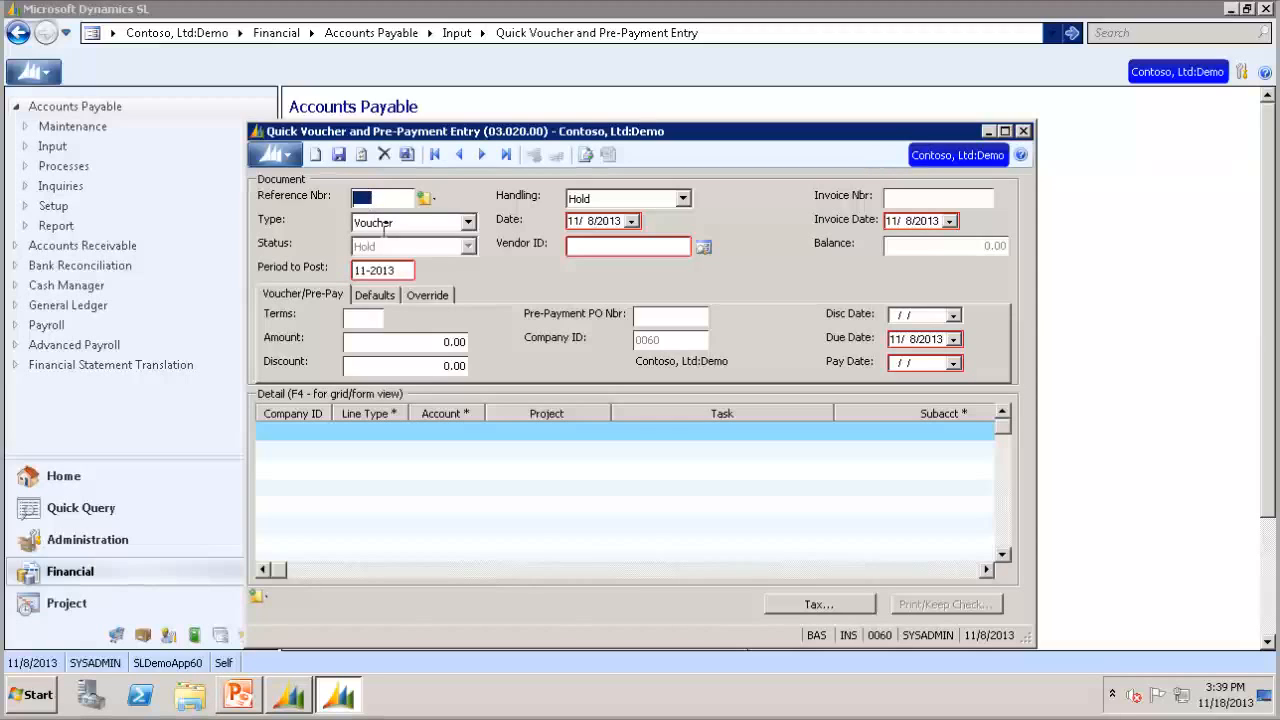
Step: Set the new document's type to Pre-Payment and its handling to Release Now
{"action": "left_click", "coordinate": [467, 222]}
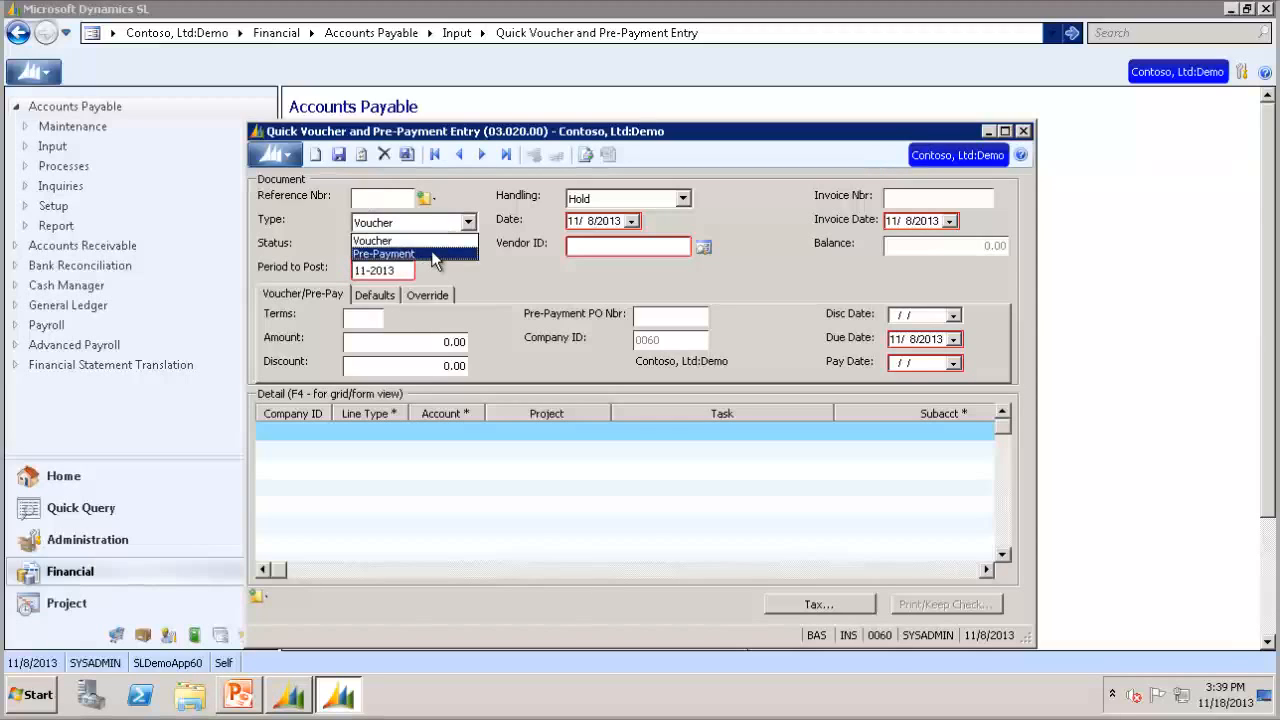
{"action": "left_click", "coordinate": [438, 254]}
{"action": "left_click", "coordinate": [684, 199]}
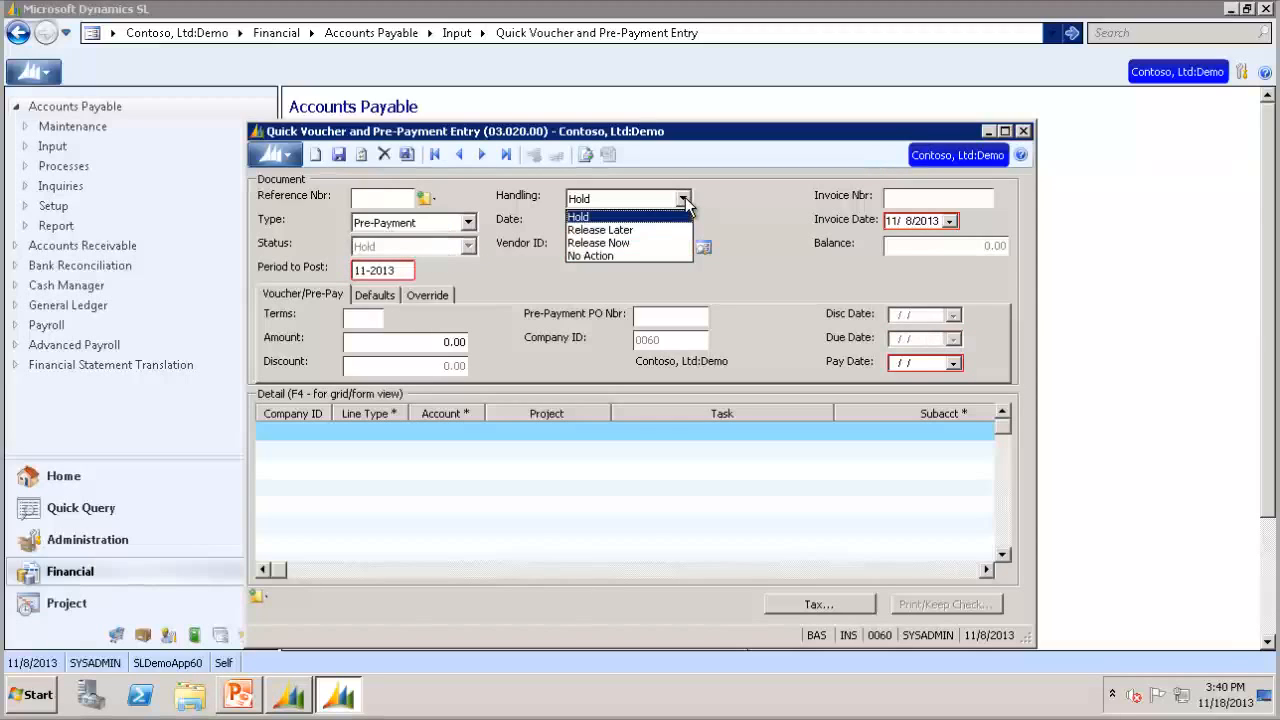
{"action": "left_click", "coordinate": [630, 243]}
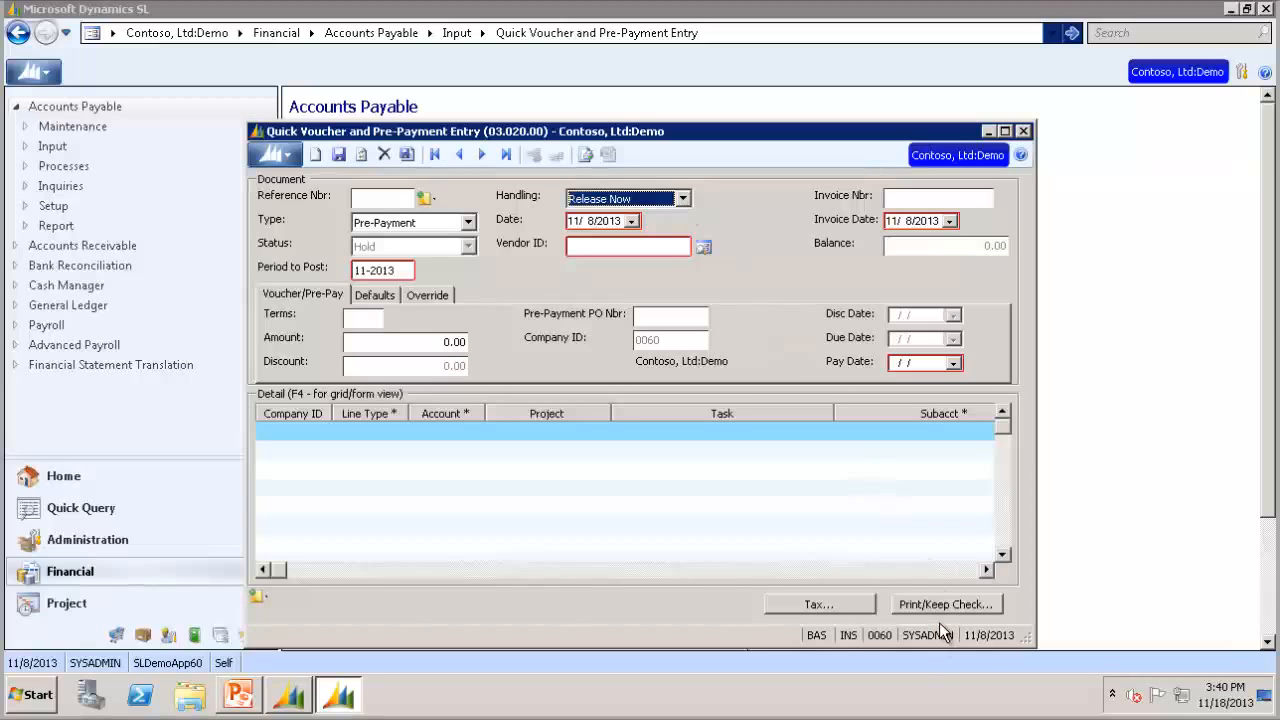
Step: Enter vendor ID V00213 and an amount of 1000 for the pre-payment
{"action": "left_click", "coordinate": [610, 246]}
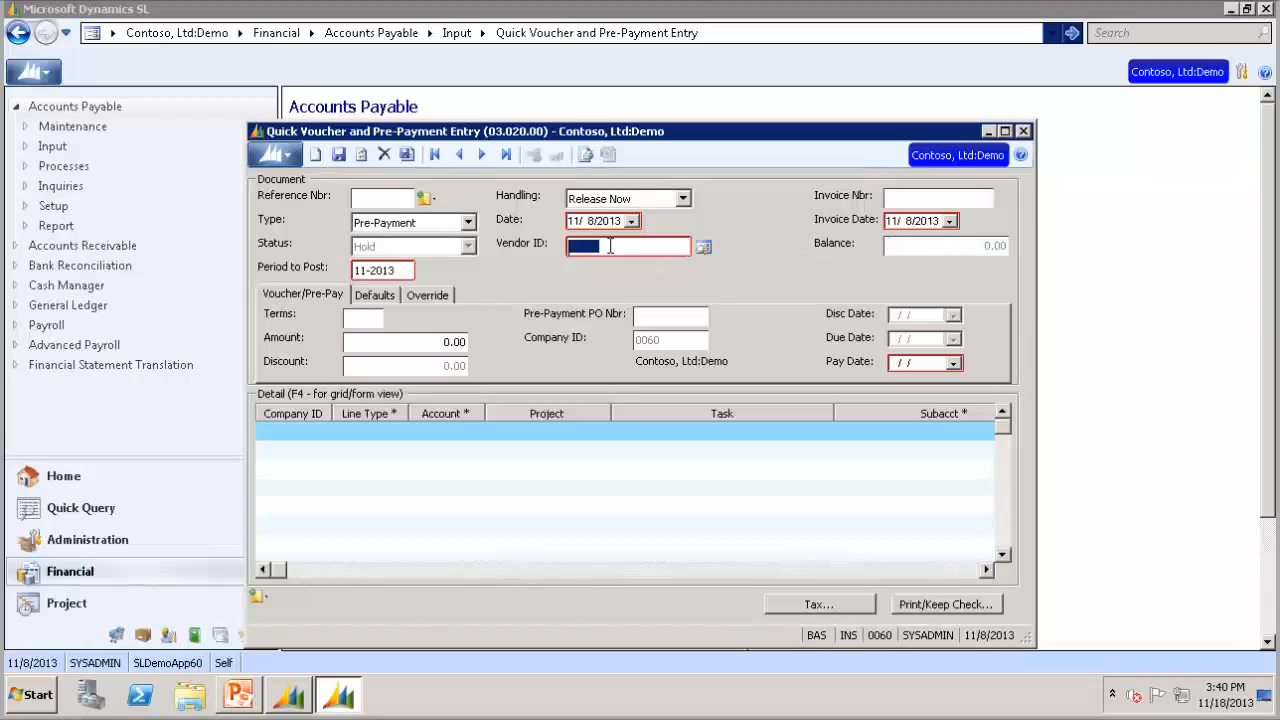
{"action": "type", "text": "V00213"}
{"action": "key", "text": "Tab"}
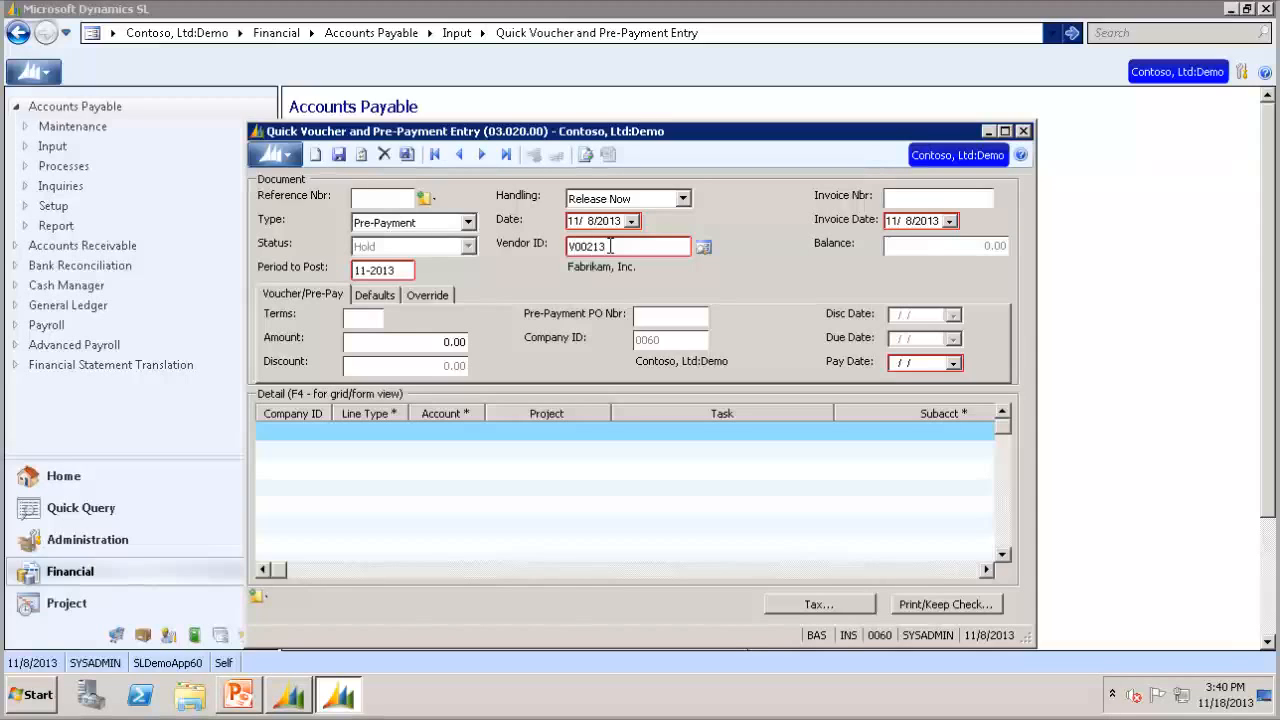
{"action": "left_click", "coordinate": [429, 343]}
{"action": "type", "text": "1000"}
Step: Enter a detail line on account 1251 with an invoice extended price of 1000, and save the pre-payment
{"action": "left_click", "coordinate": [453, 433]}
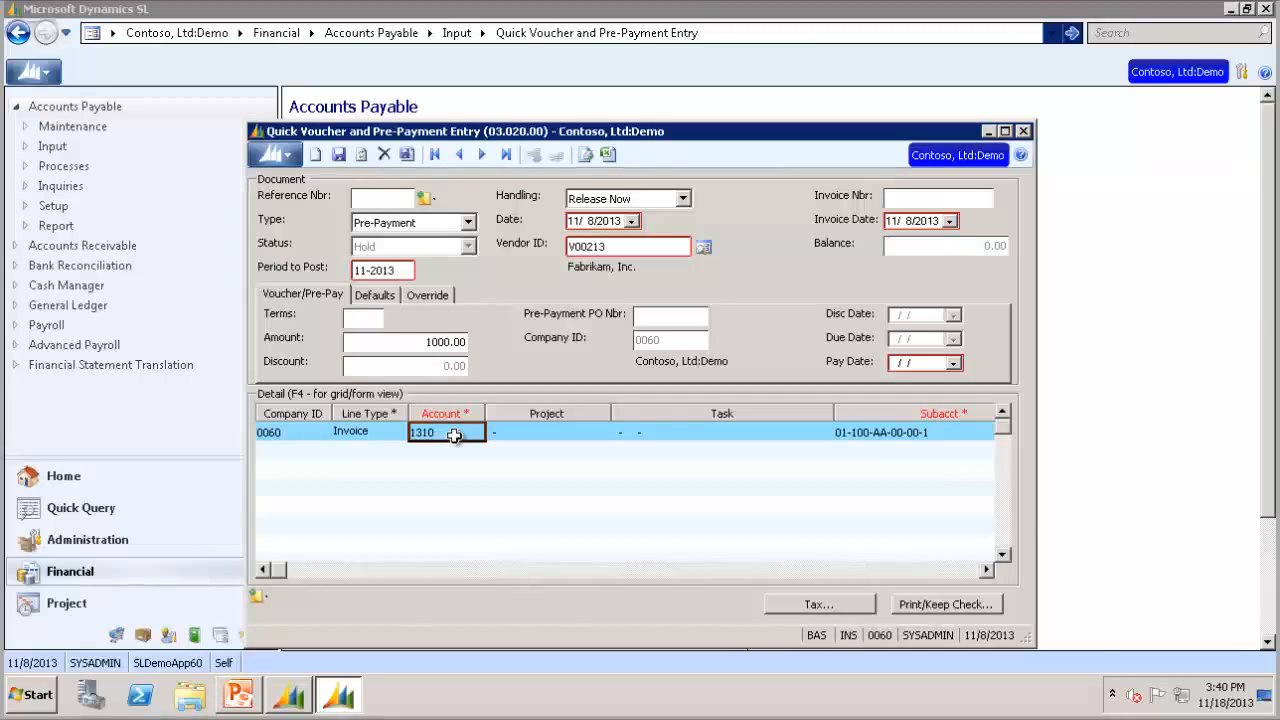
{"action": "type", "text": "1251"}
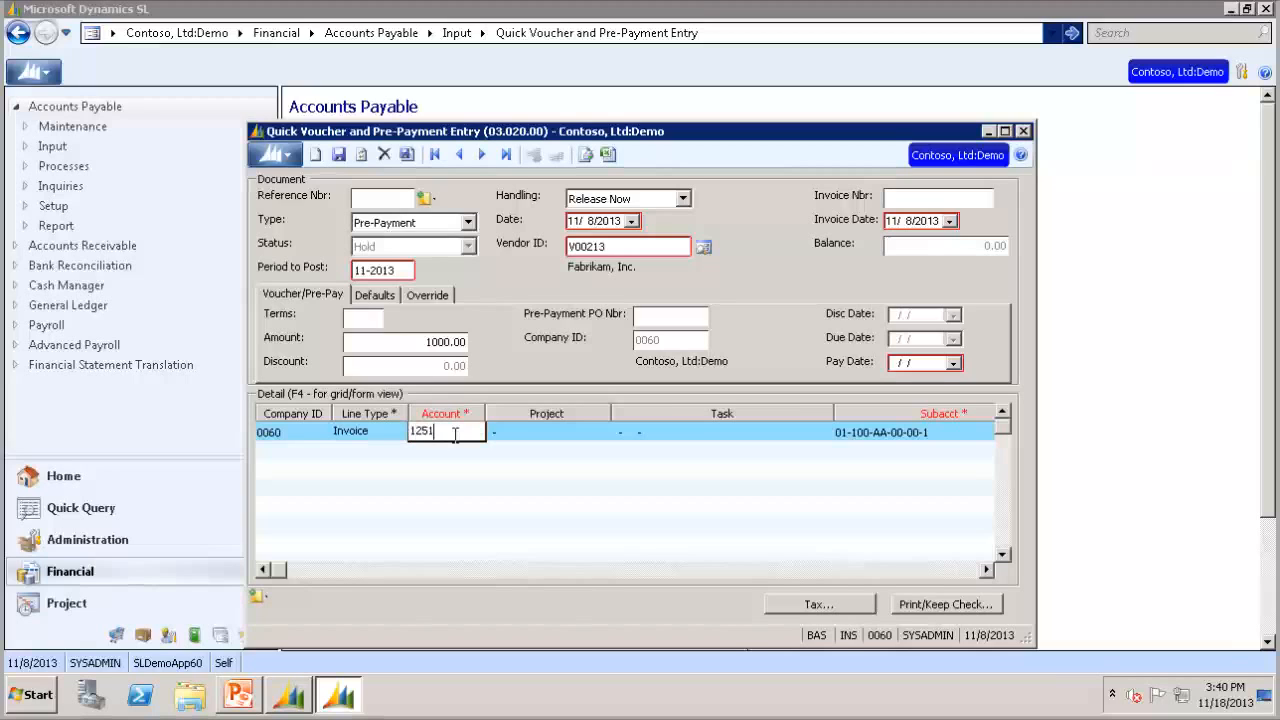
{"action": "key", "text": "Tab"}
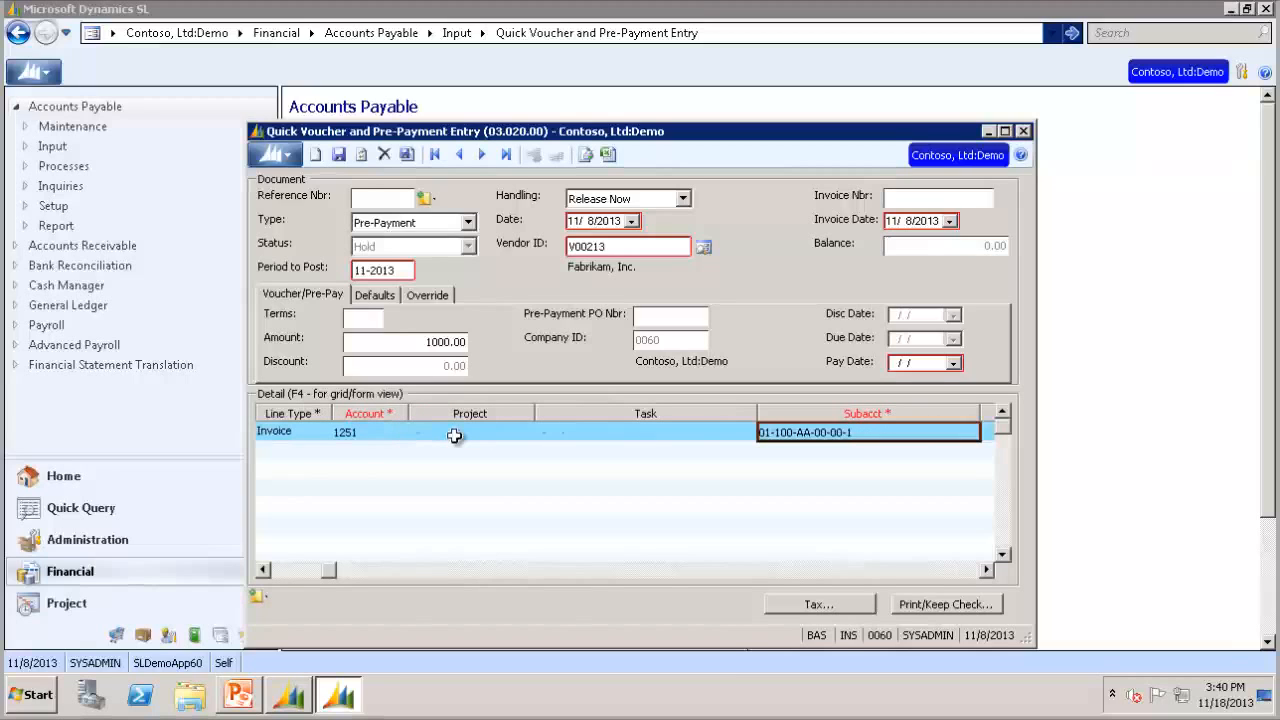
{"action": "key", "text": "Tab"}
{"action": "key", "text": "Tab"}
{"action": "key", "text": "Tab"}
{"action": "key", "text": "Tab"}
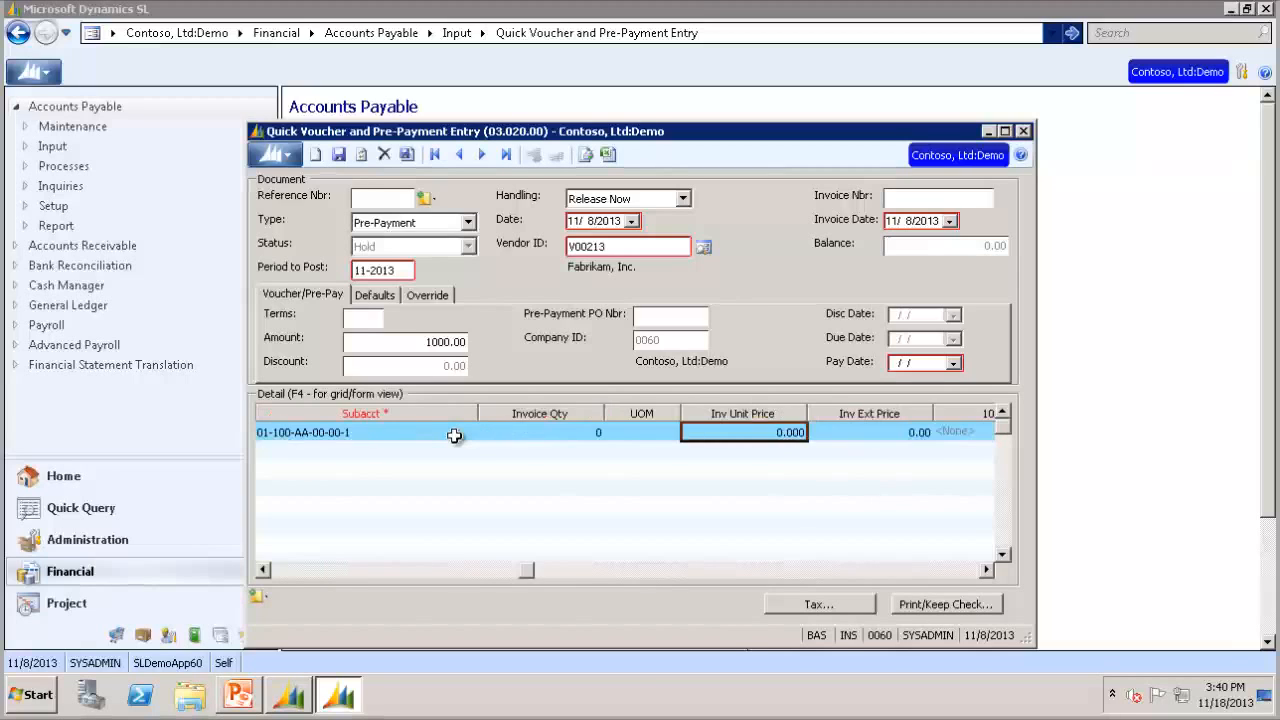
{"action": "type", "text": "1"}
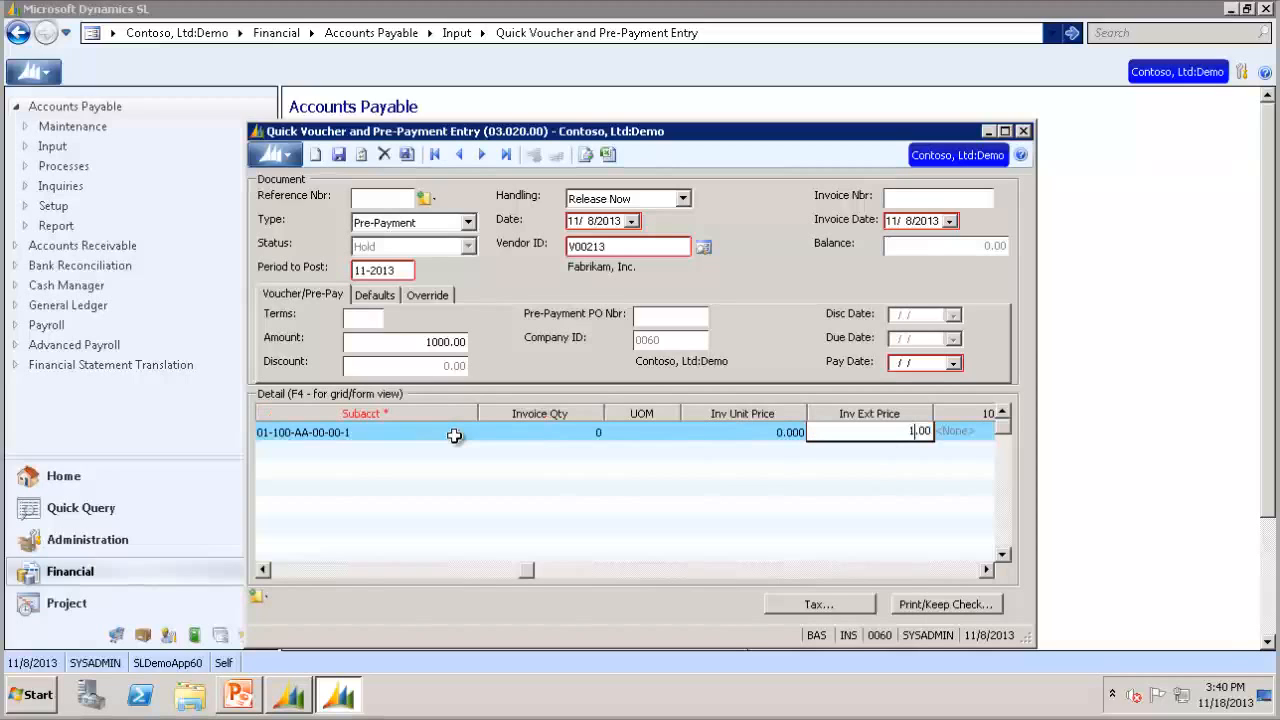
{"action": "type", "text": "000"}
{"action": "left_click", "coordinate": [340, 154]}
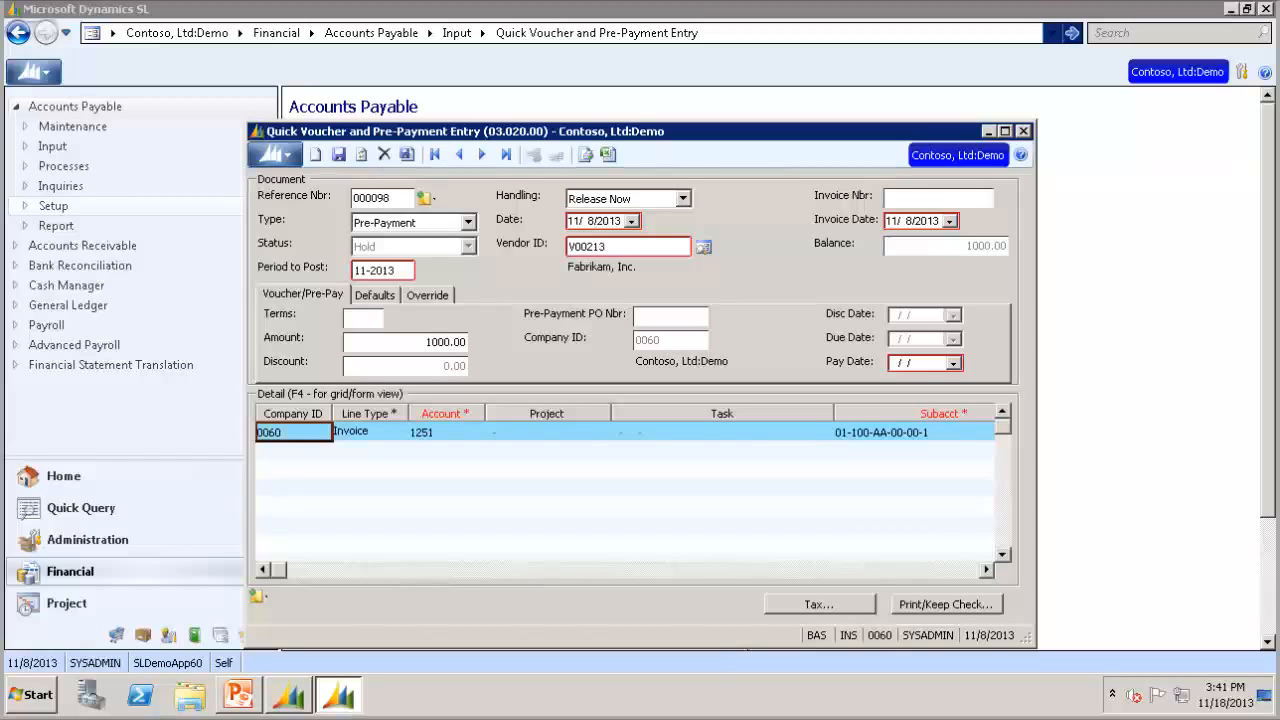
Step: Print the pre-payment's check with the proposed check details, and process the check update with Keep All handling
{"action": "left_click", "coordinate": [941, 605]}
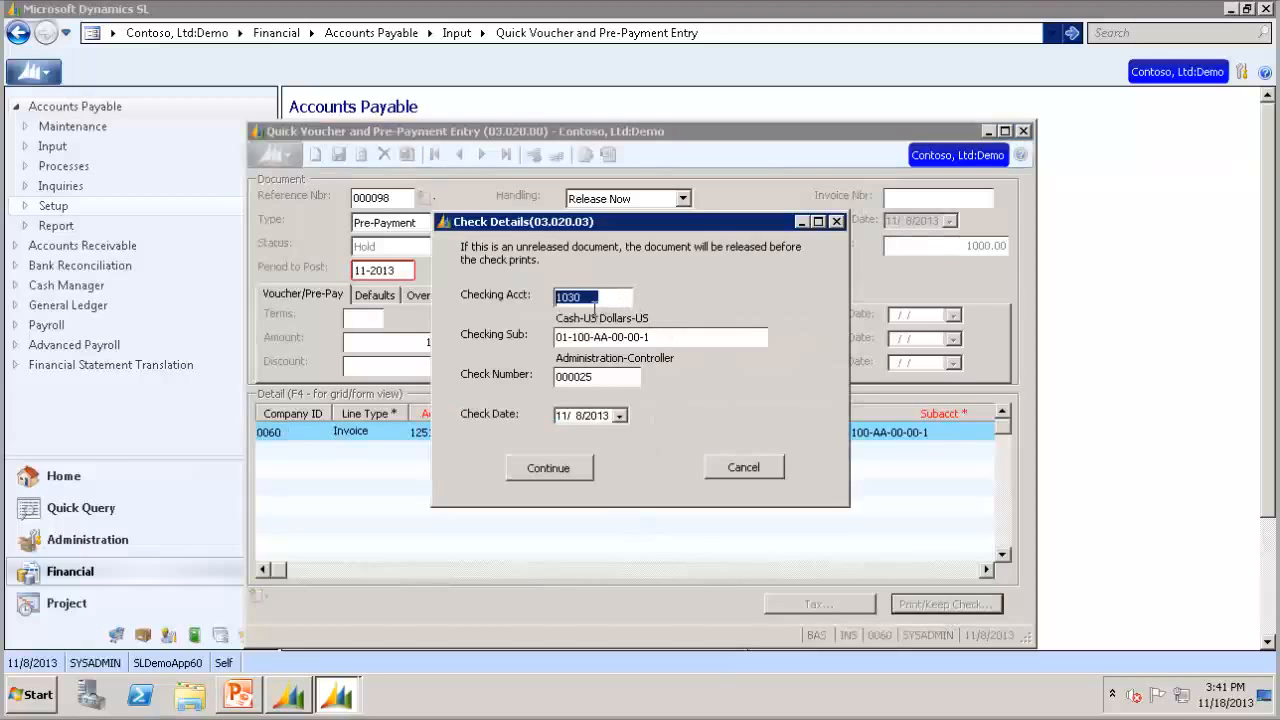
{"action": "left_click", "coordinate": [542, 469]}
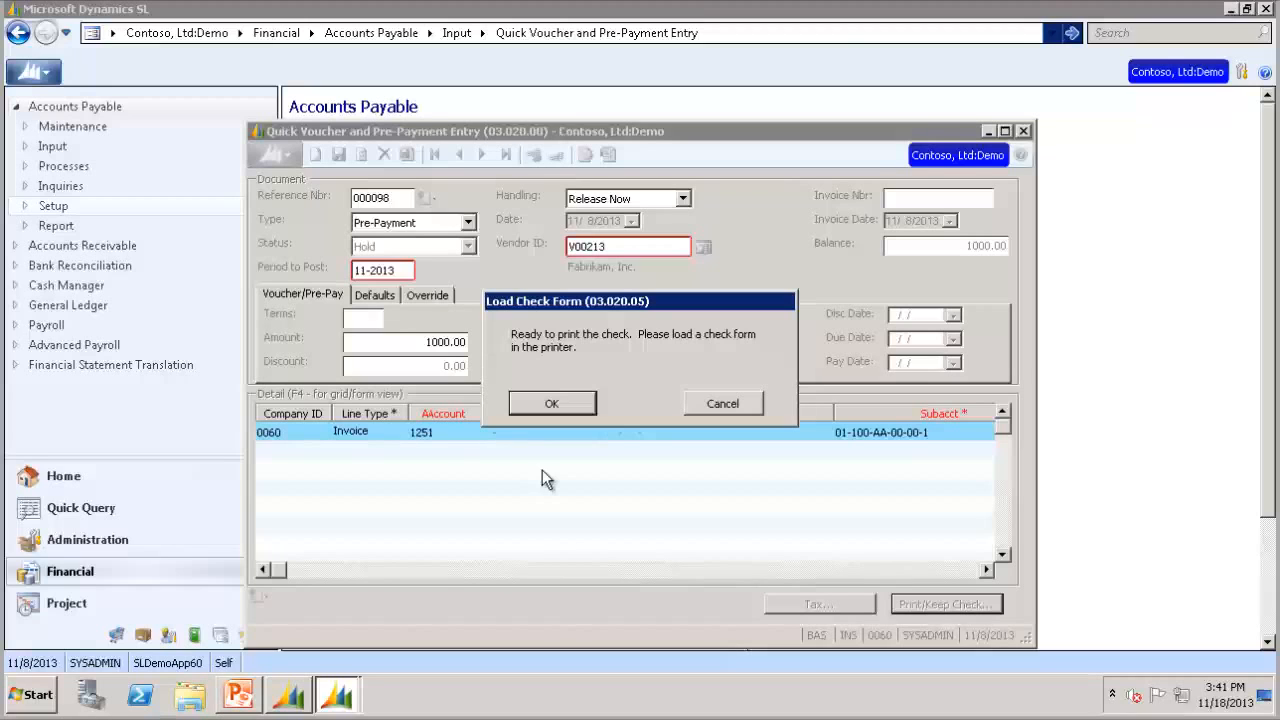
{"action": "left_click", "coordinate": [545, 405]}
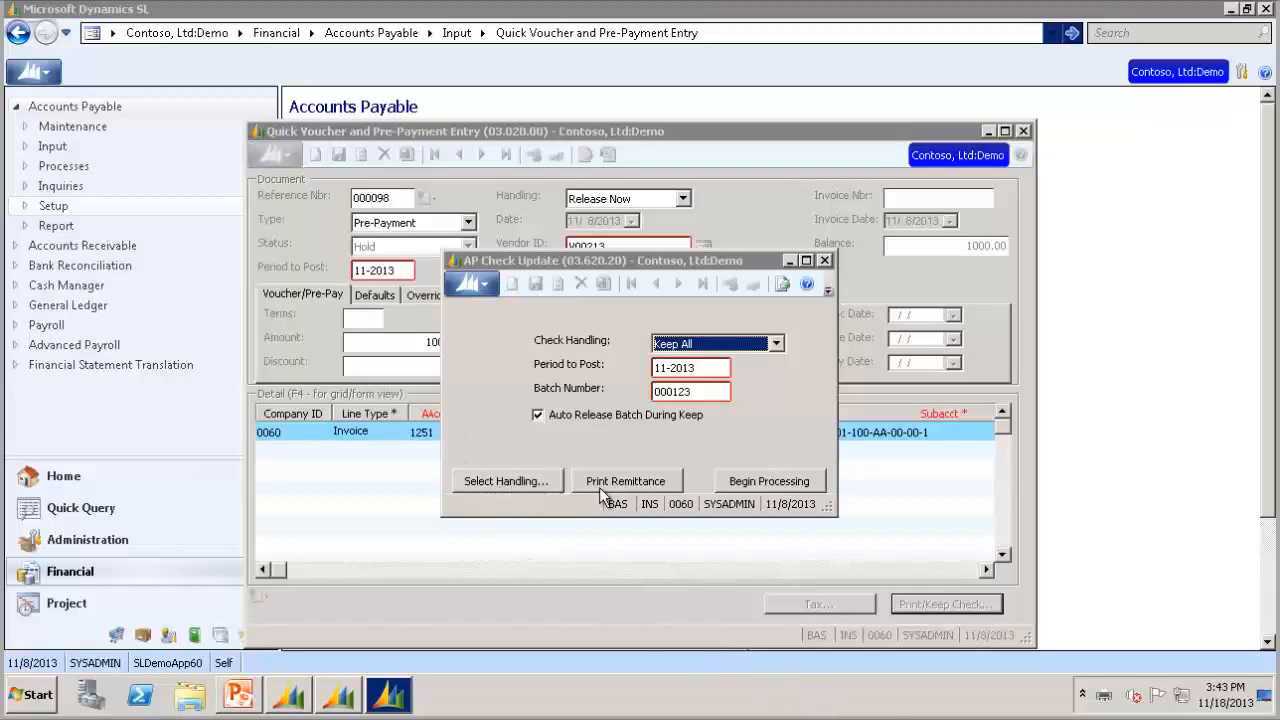
{"action": "left_click", "coordinate": [800, 482]}
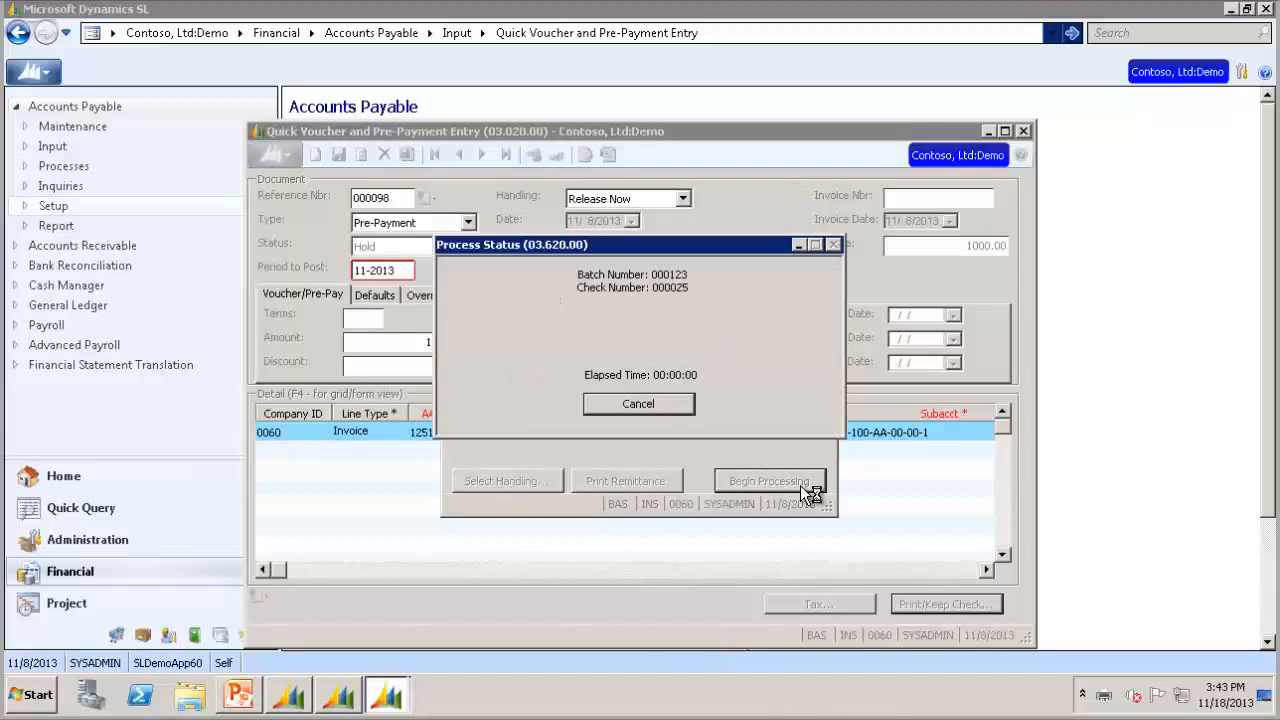
{"action": "left_click", "coordinate": [635, 402]}
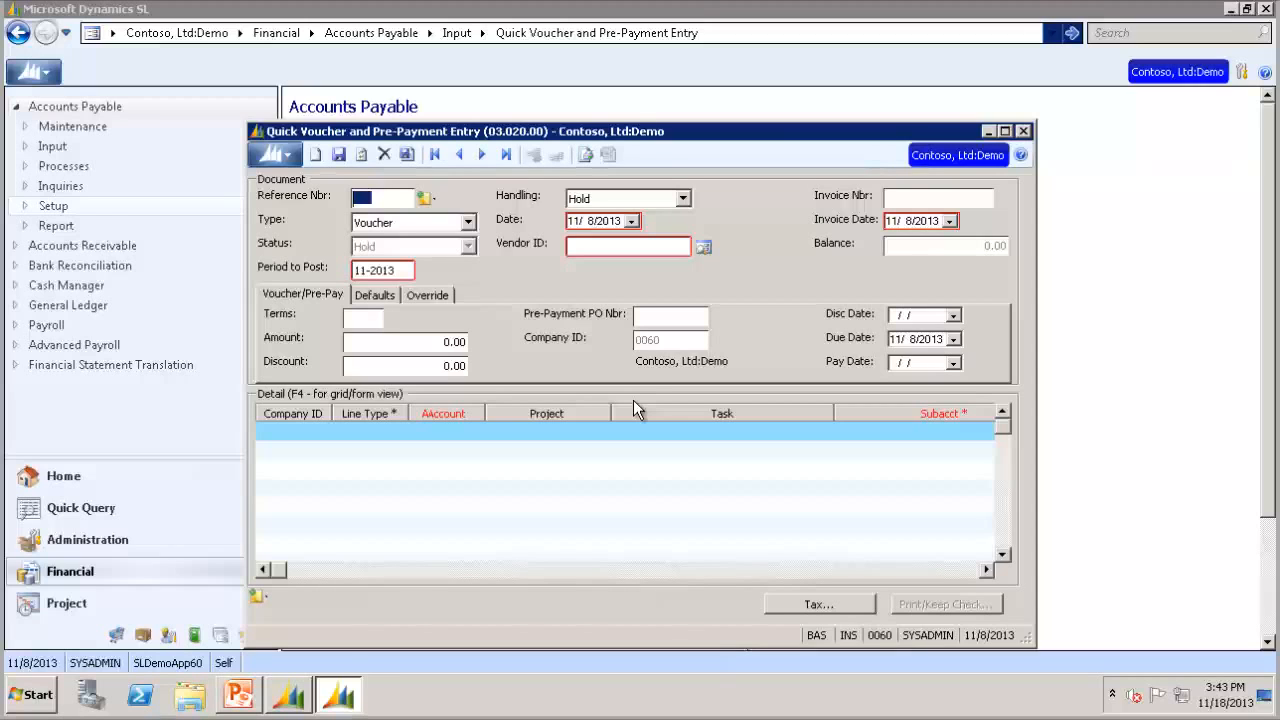
Step: Switch to Voucher and Adjustment Entry, and set the new batch's handling to Release Now and its control total to 1000
{"action": "left_click", "coordinate": [1024, 132]}
{"action": "left_click", "coordinate": [410, 262]}
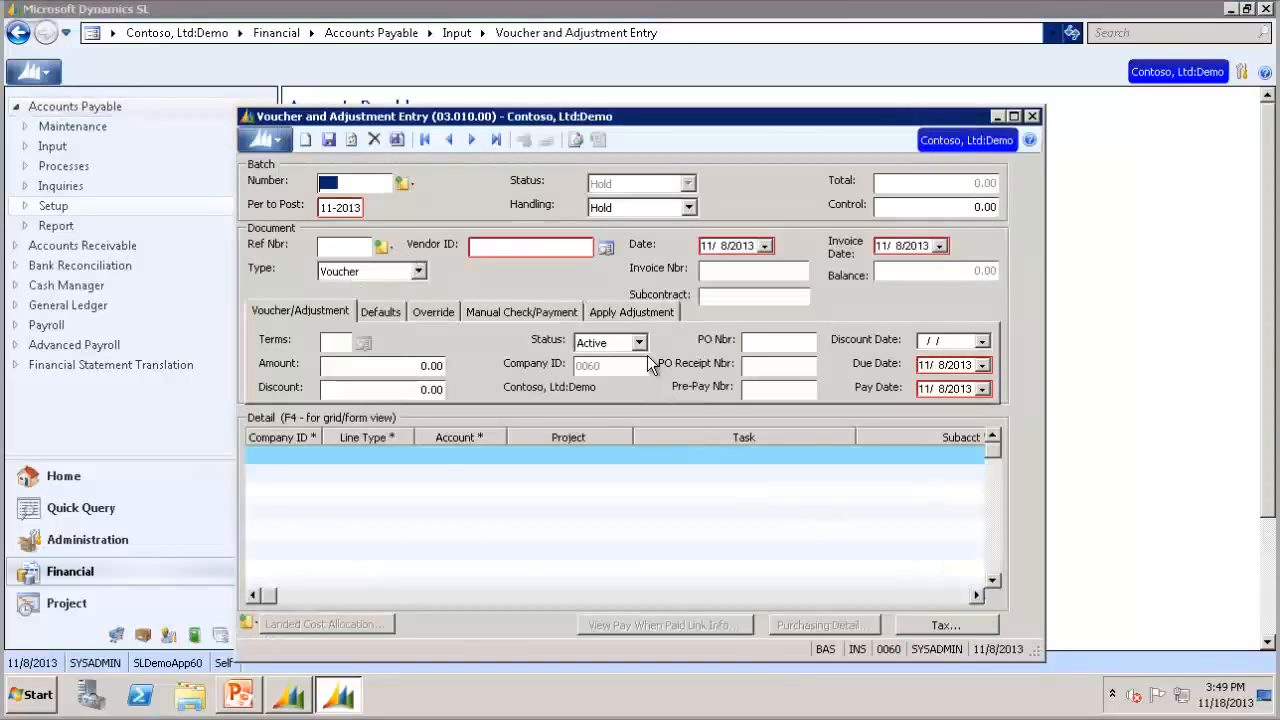
{"action": "left_click", "coordinate": [689, 208]}
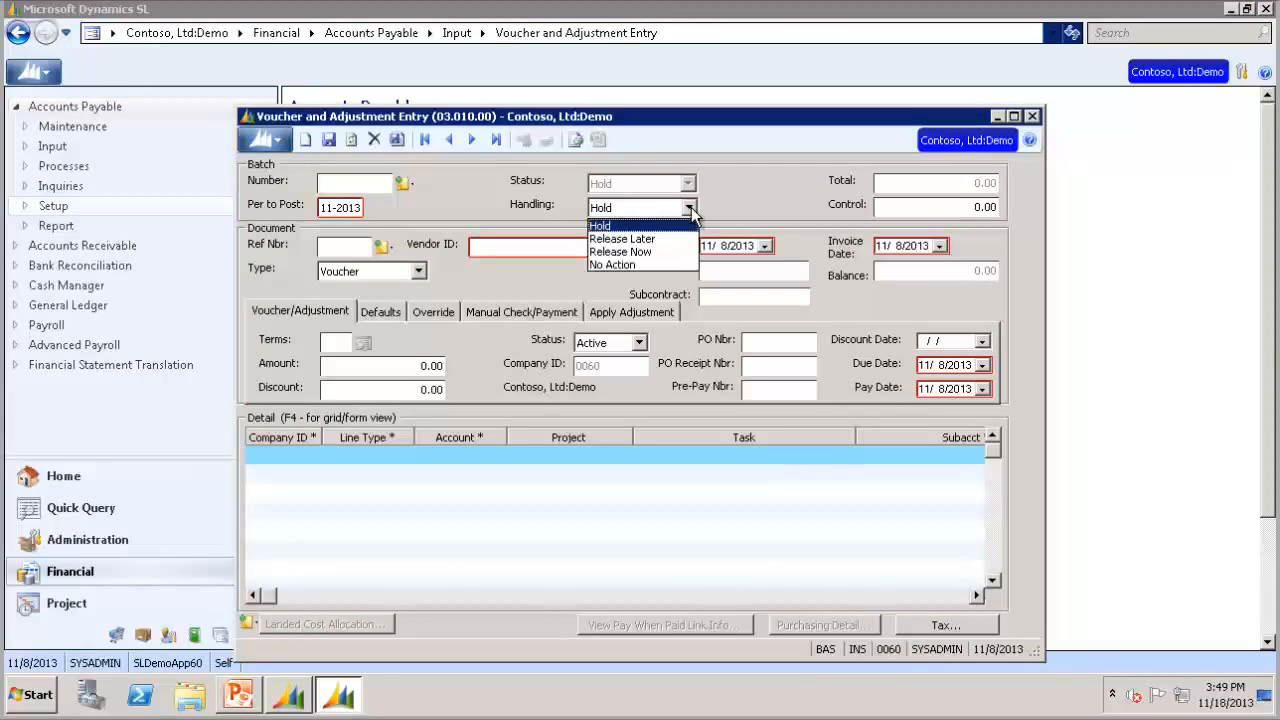
{"action": "left_click", "coordinate": [640, 256]}
{"action": "left_click", "coordinate": [964, 207]}
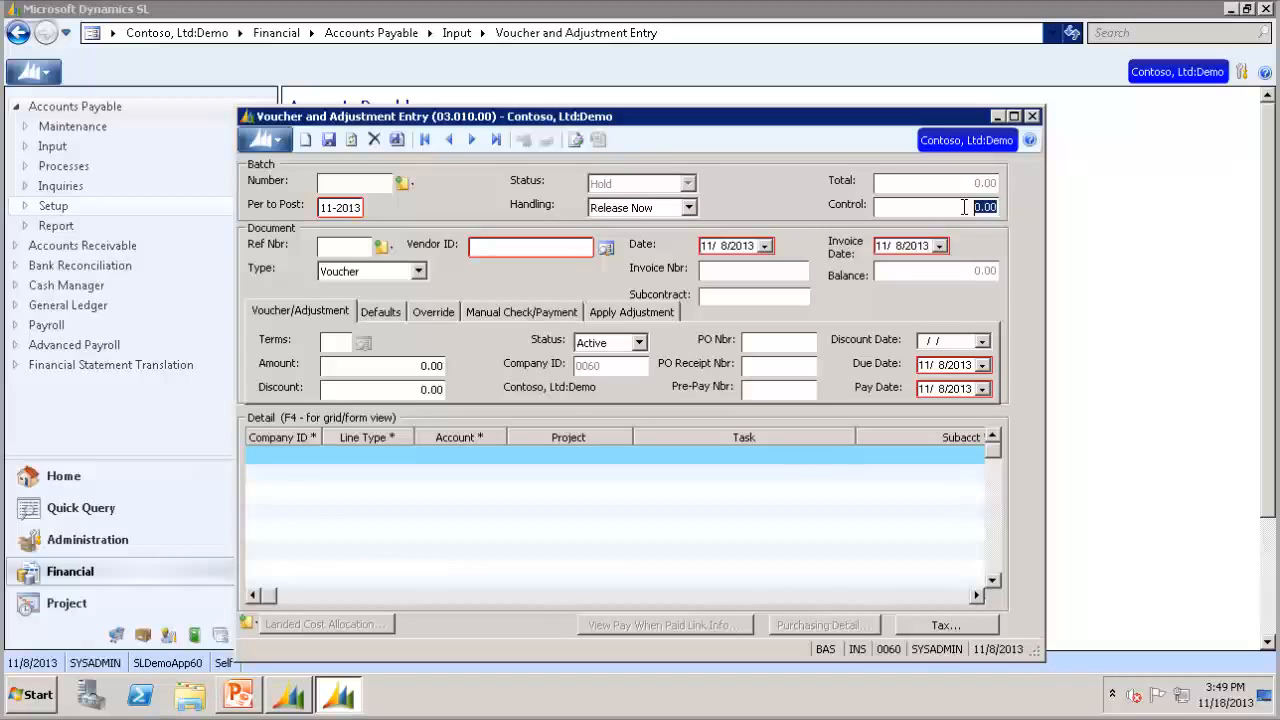
{"action": "type", "text": "1000"}
Step: Enter vendor ID V00213 and an amount of 1000 for the voucher
{"action": "left_click", "coordinate": [534, 249]}
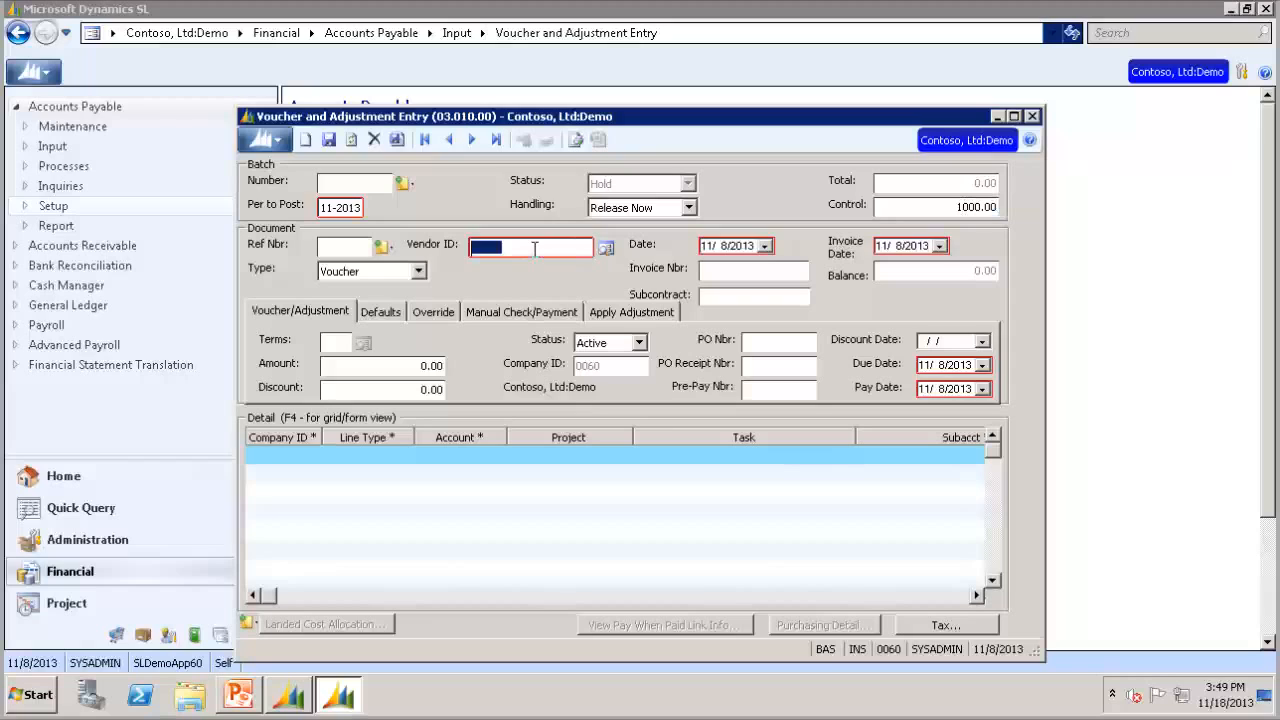
{"action": "type", "text": "V00213"}
{"action": "key", "text": "Tab"}
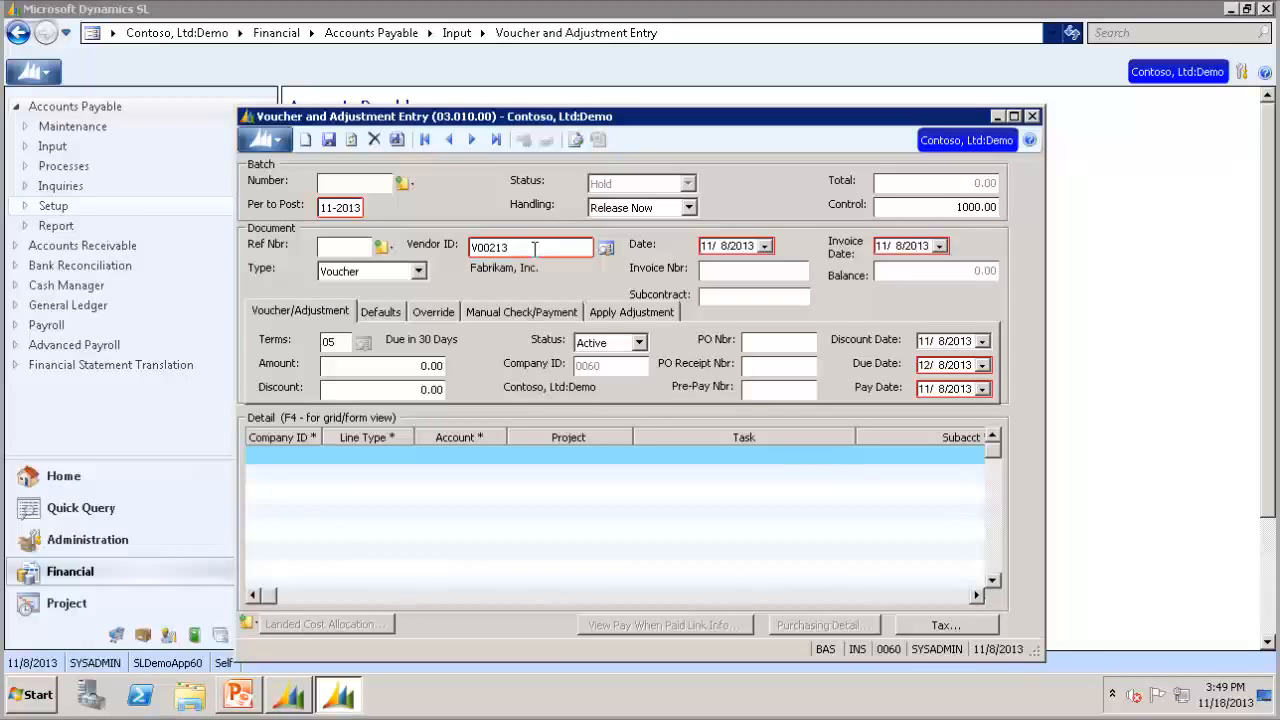
{"action": "left_click", "coordinate": [415, 367]}
{"action": "type", "text": "1000"}
Step: Add an invoice detail line with the default account and an invoice extended price of 1000
{"action": "left_click", "coordinate": [318, 455]}
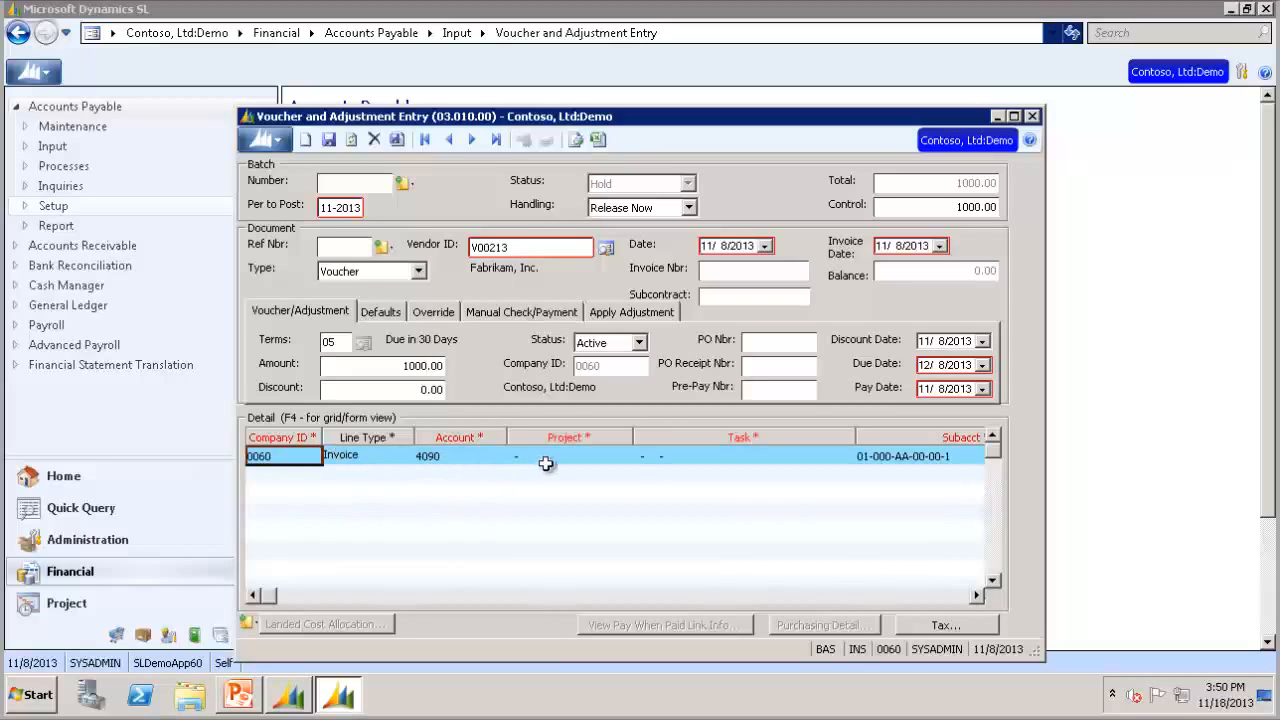
{"action": "key", "text": "Tab"}
{"action": "key", "text": "Tab"}
{"action": "key", "text": "Tab"}
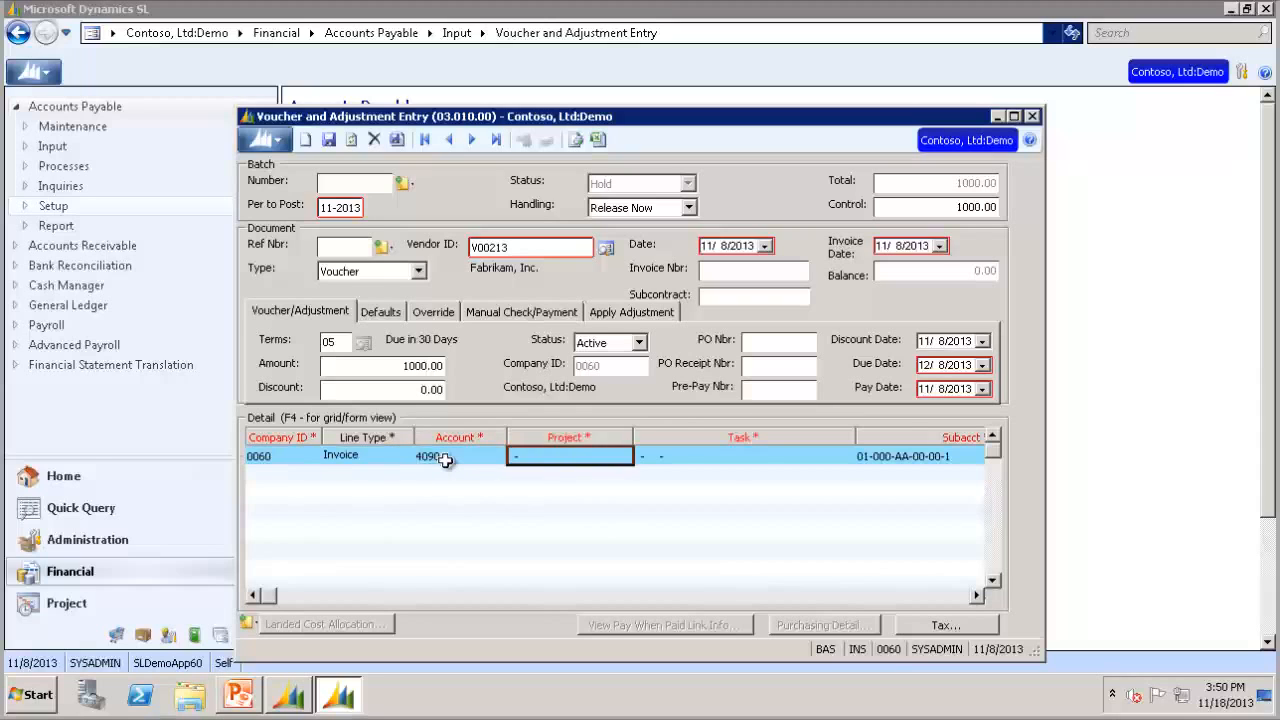
{"action": "key", "text": "Tab"}
{"action": "key", "text": "Tab"}
{"action": "key", "text": "Tab"}
{"action": "key", "text": "Tab"}
{"action": "key", "text": "Tab"}
{"action": "key", "text": "Tab"}
{"action": "key", "text": "Tab"}
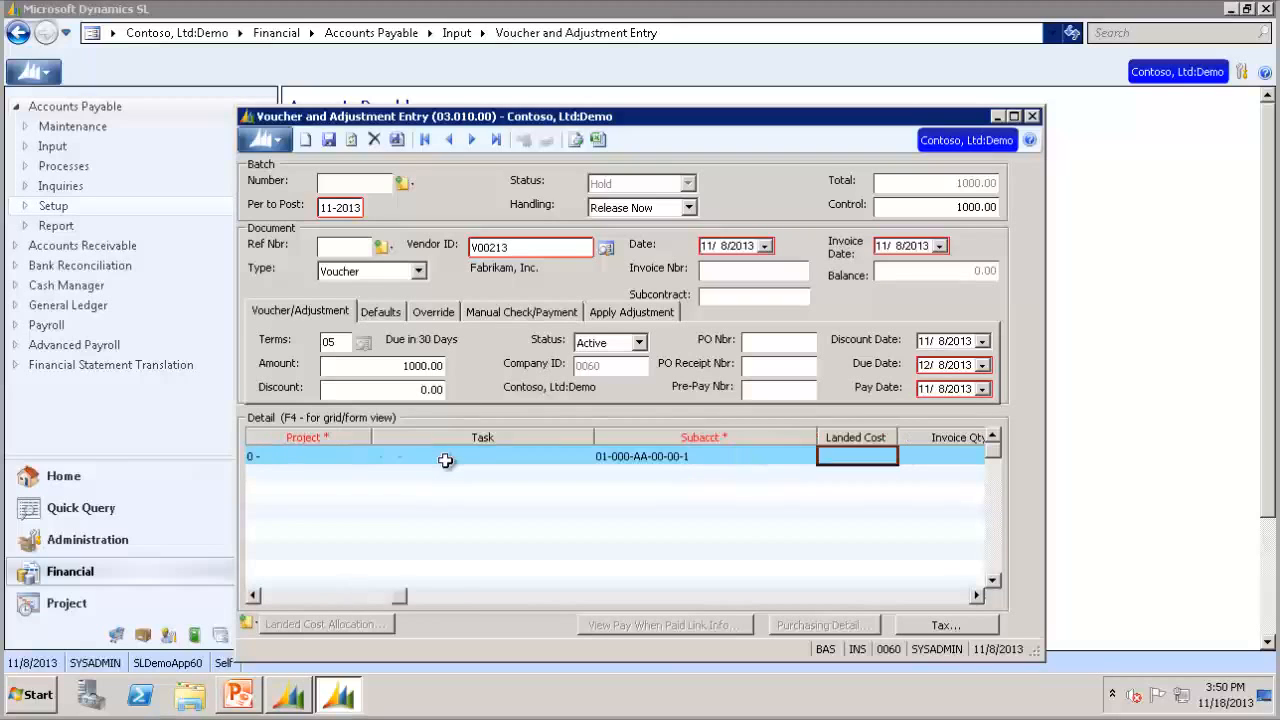
{"action": "type", "text": "1000"}
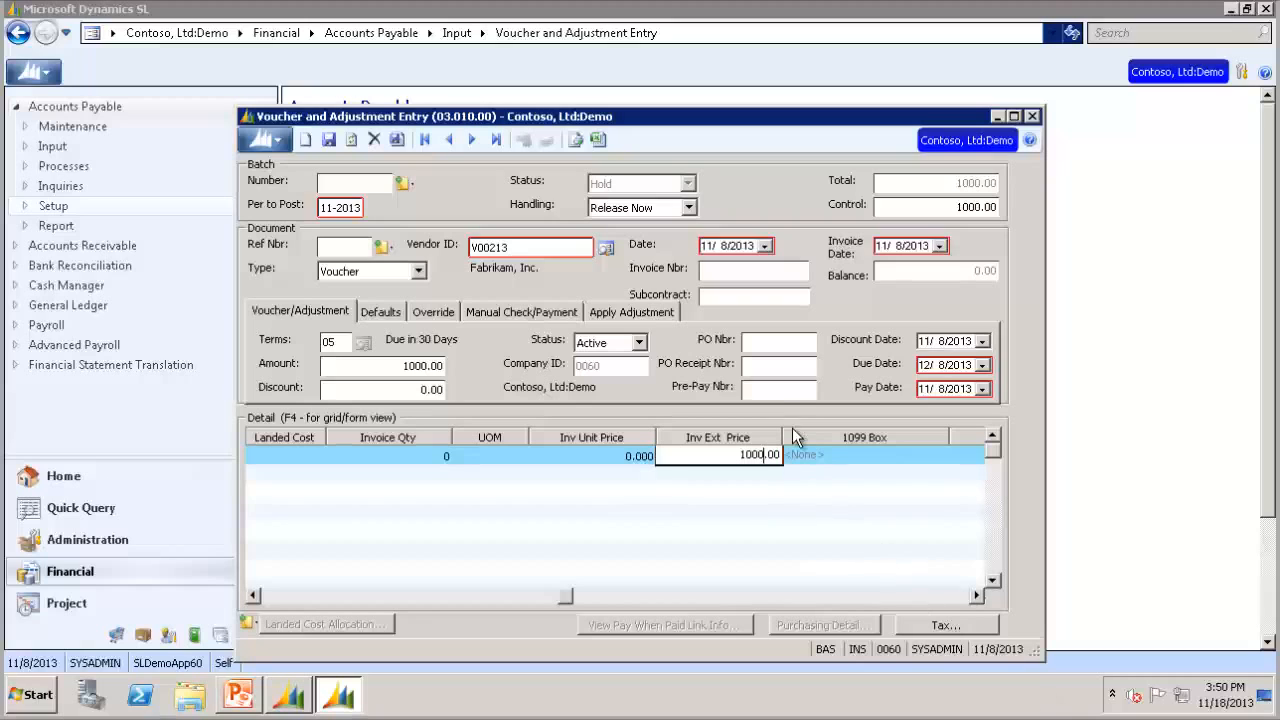
Step: Look up and assign pre-payment 000098 as the voucher's pre-pay number, and clear that field again
{"action": "left_click", "coordinate": [761, 390]}
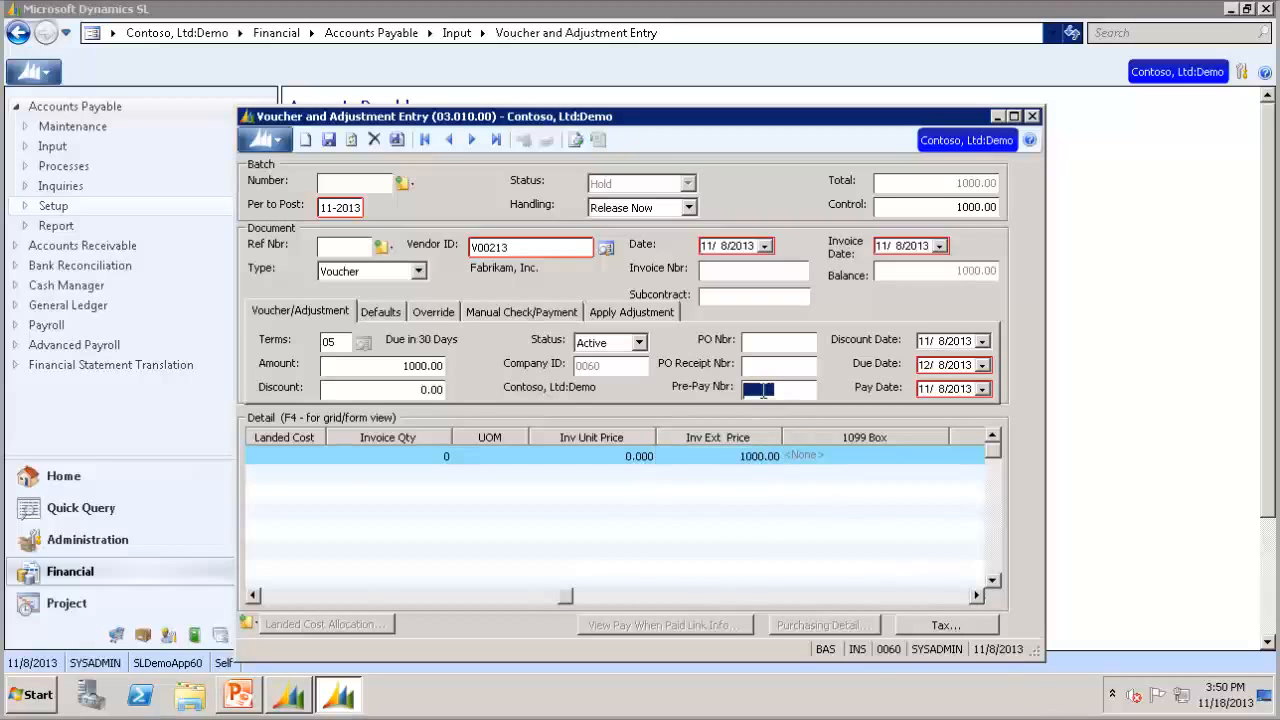
{"action": "double_click", "coordinate": [761, 390]}
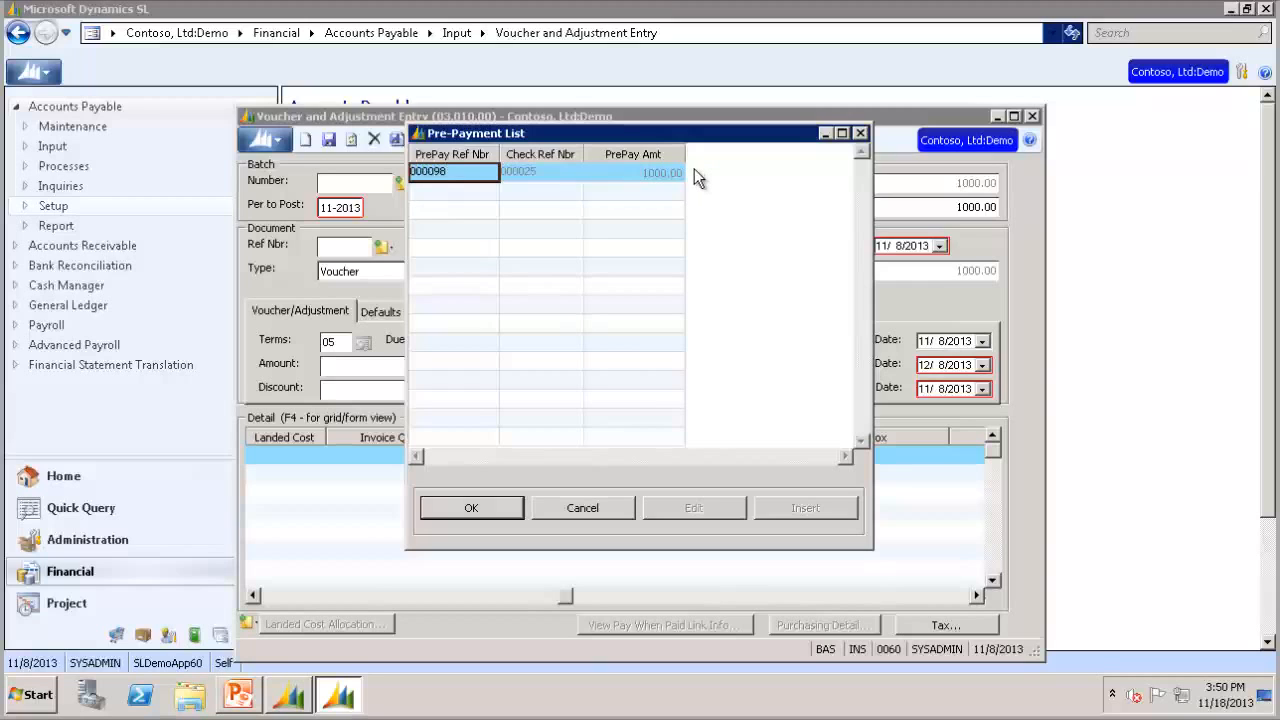
{"action": "left_click", "coordinate": [469, 508]}
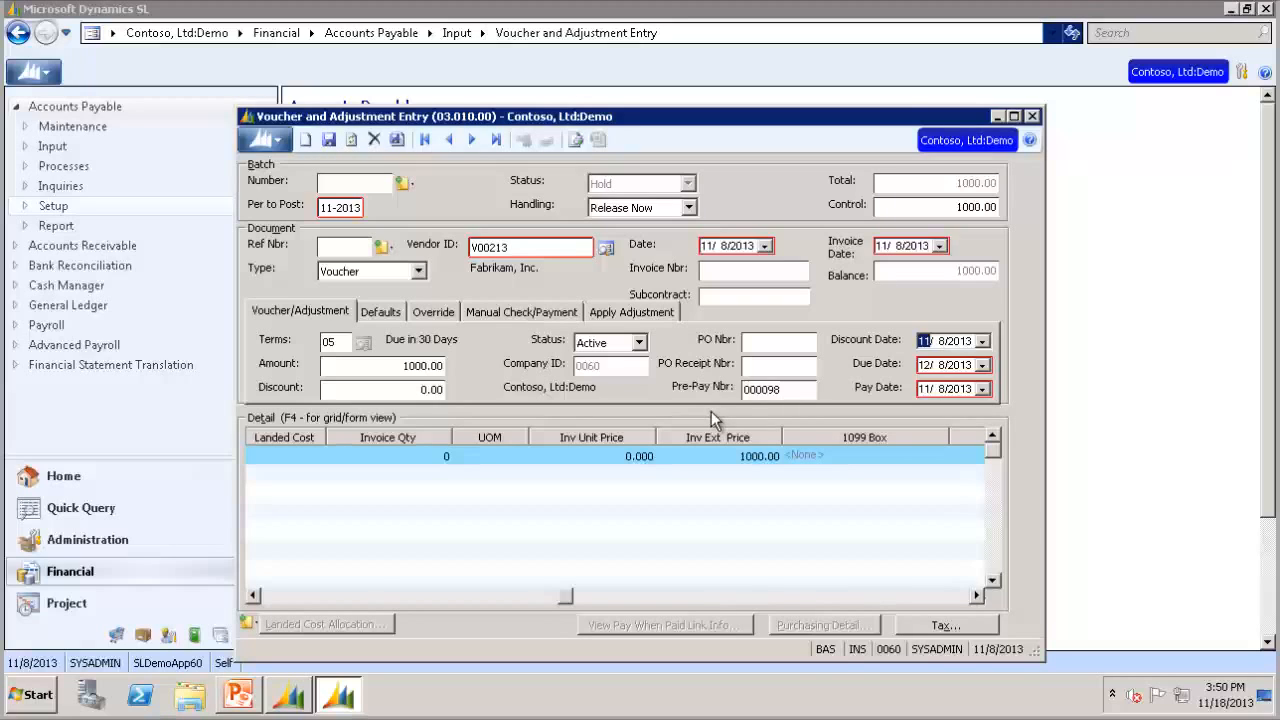
{"action": "left_click", "coordinate": [788, 394]}
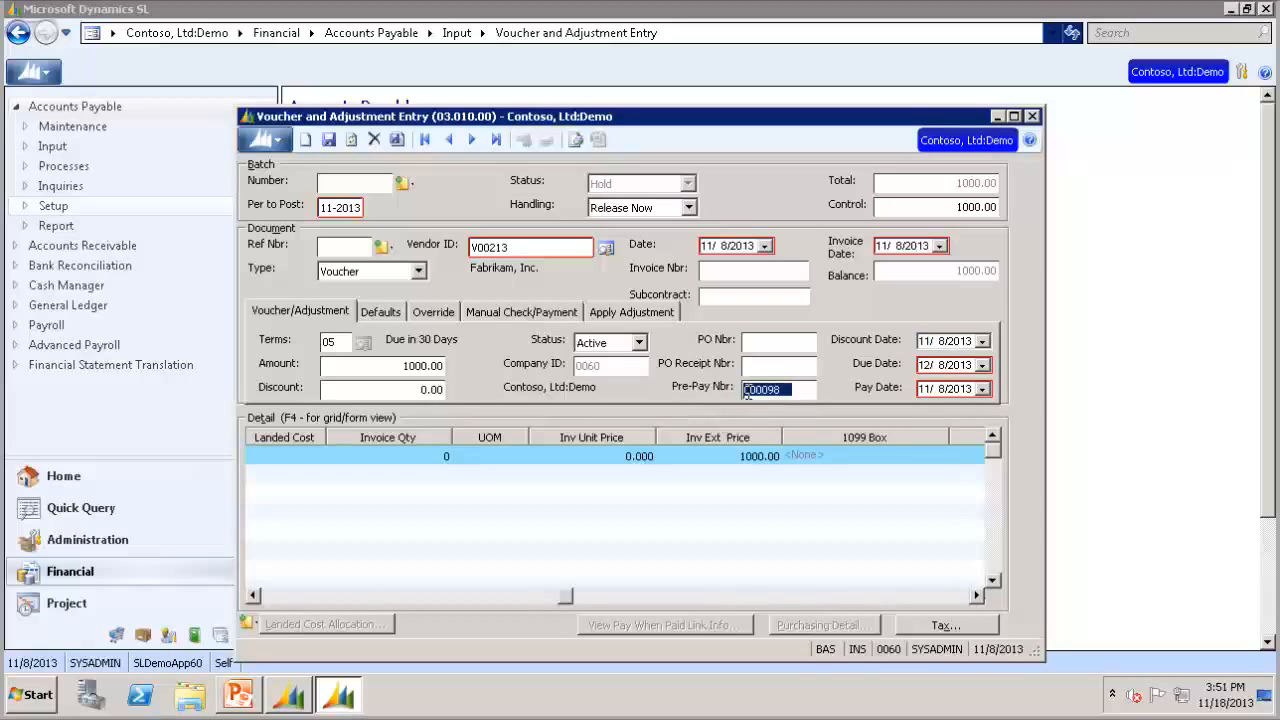
{"action": "key", "text": "Delete"}
Step: Finish the voucher at Batch level so the batch is released, and close Voucher and Adjustment Entry
{"action": "left_click", "coordinate": [396, 139]}
{"action": "left_click", "coordinate": [575, 345]}
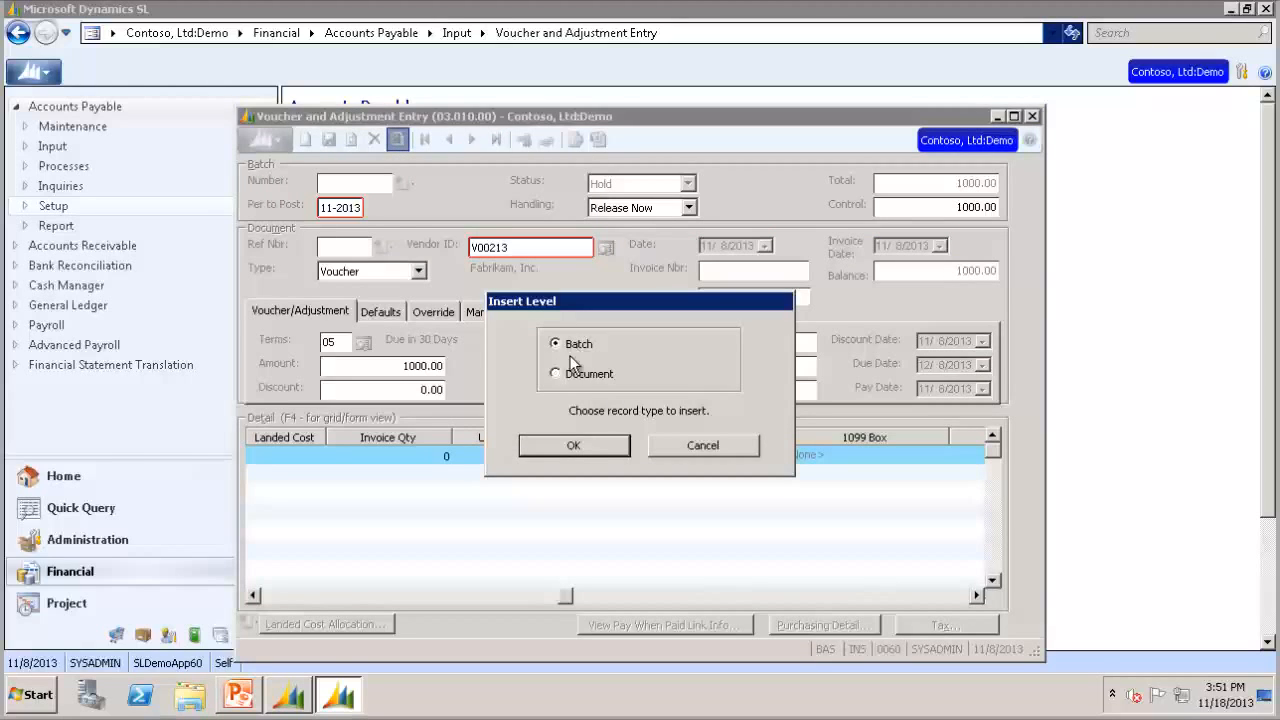
{"action": "left_click", "coordinate": [574, 446]}
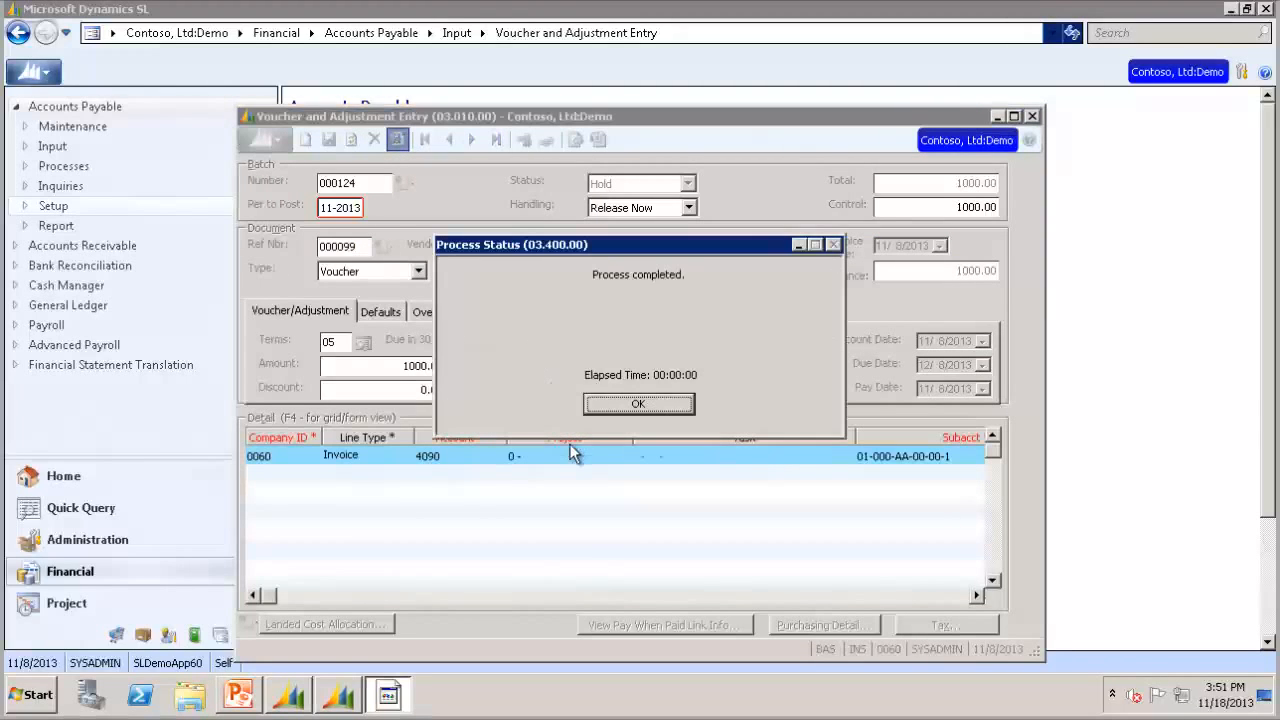
{"action": "left_click", "coordinate": [638, 404]}
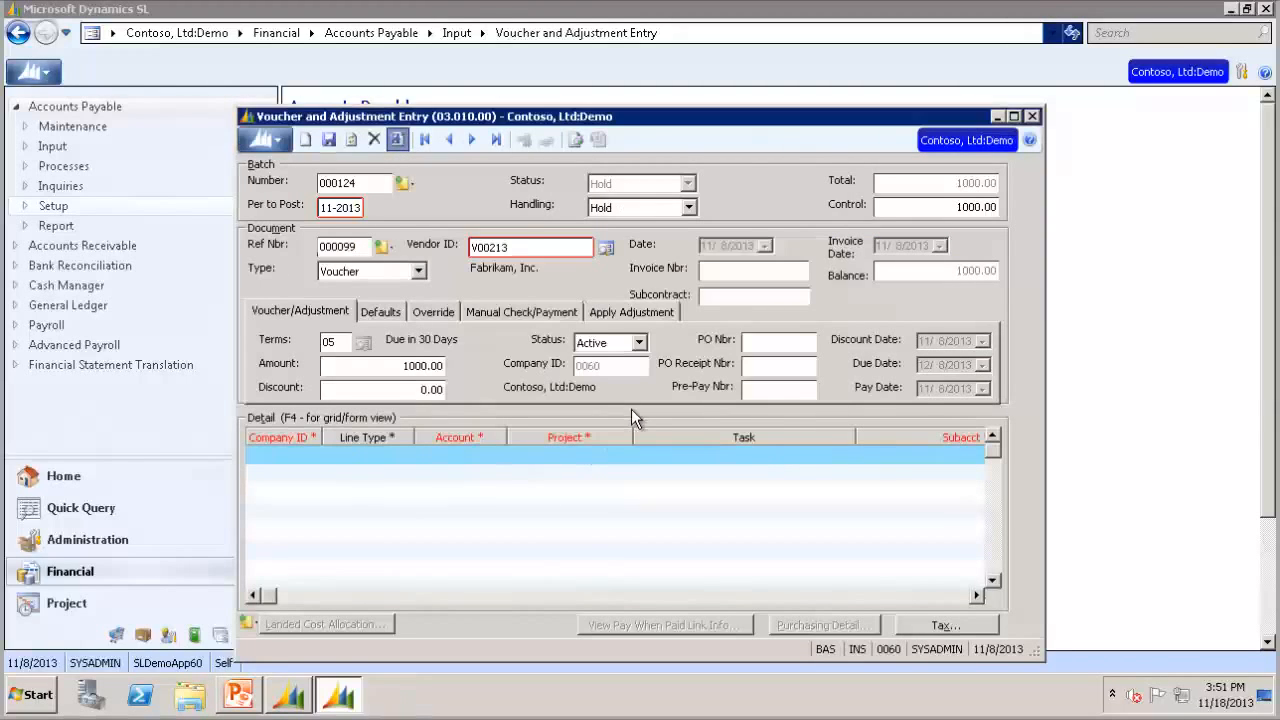
{"action": "left_click", "coordinate": [1032, 116]}
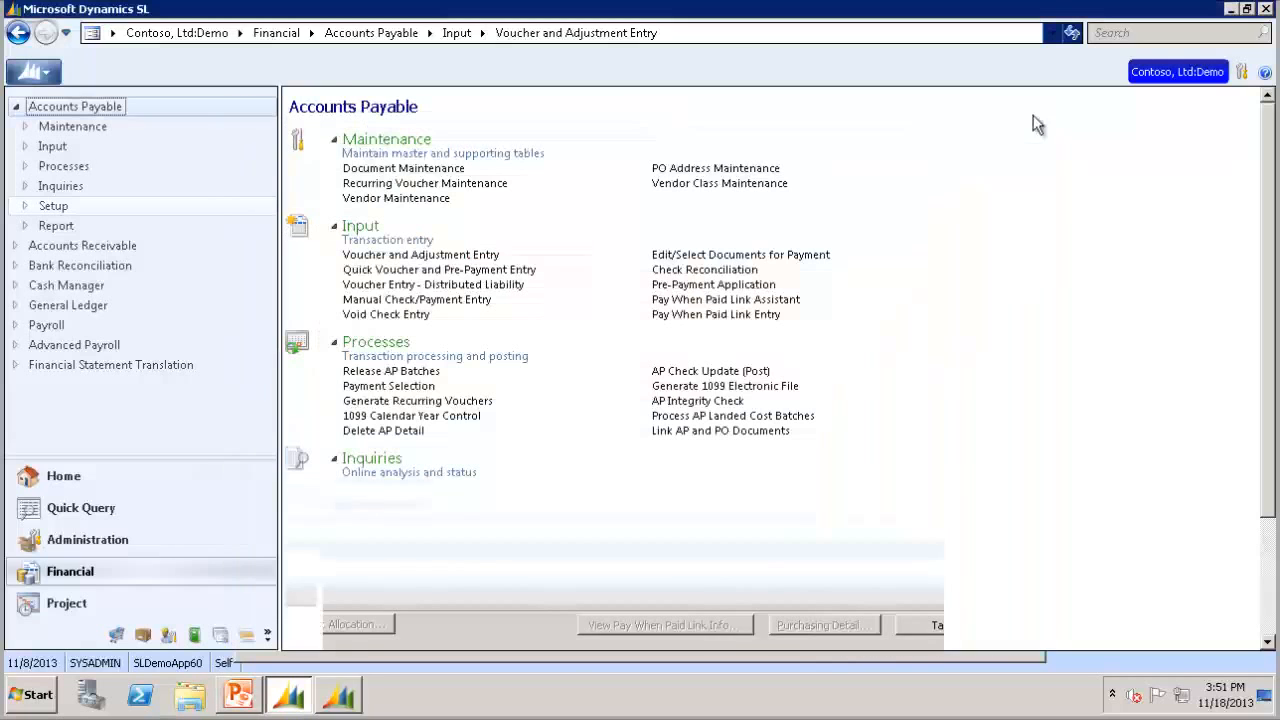
Step: Start a Pre-Payment Application batch with batch handling Release Now, a batch control of 1000 and vendor ID V00213
{"action": "left_click", "coordinate": [721, 286]}
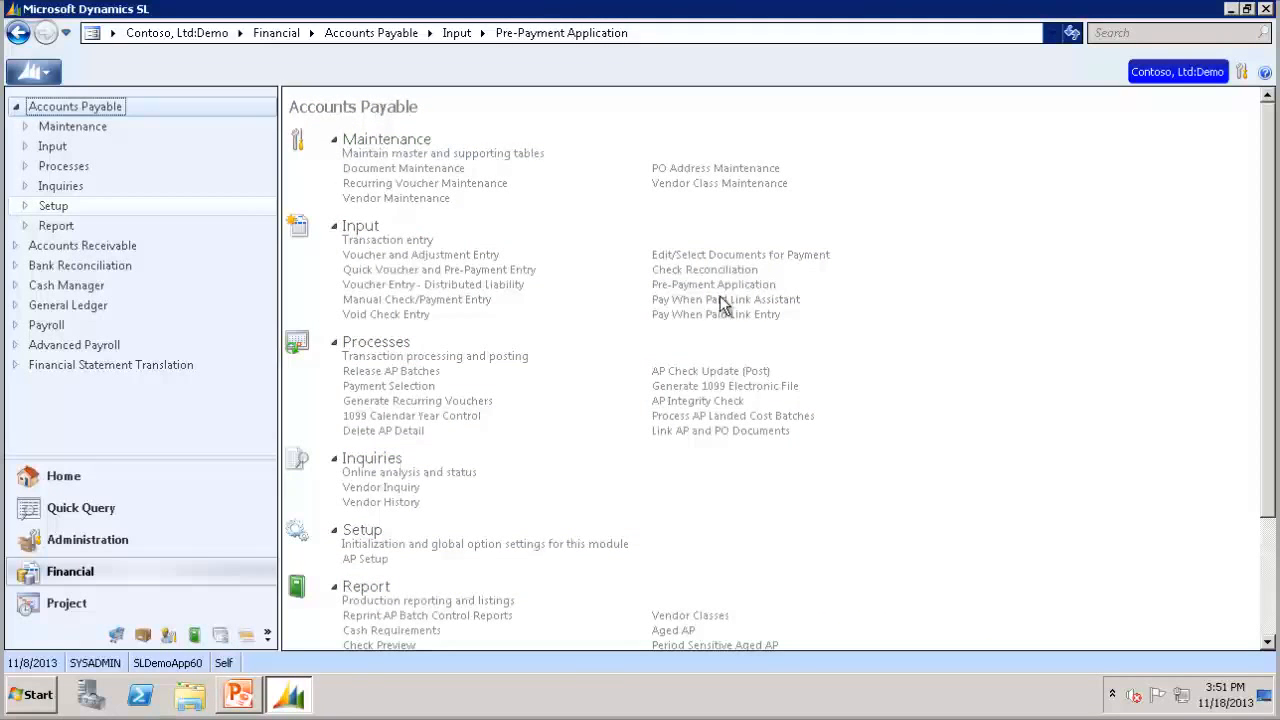
{"action": "left_click", "coordinate": [698, 279]}
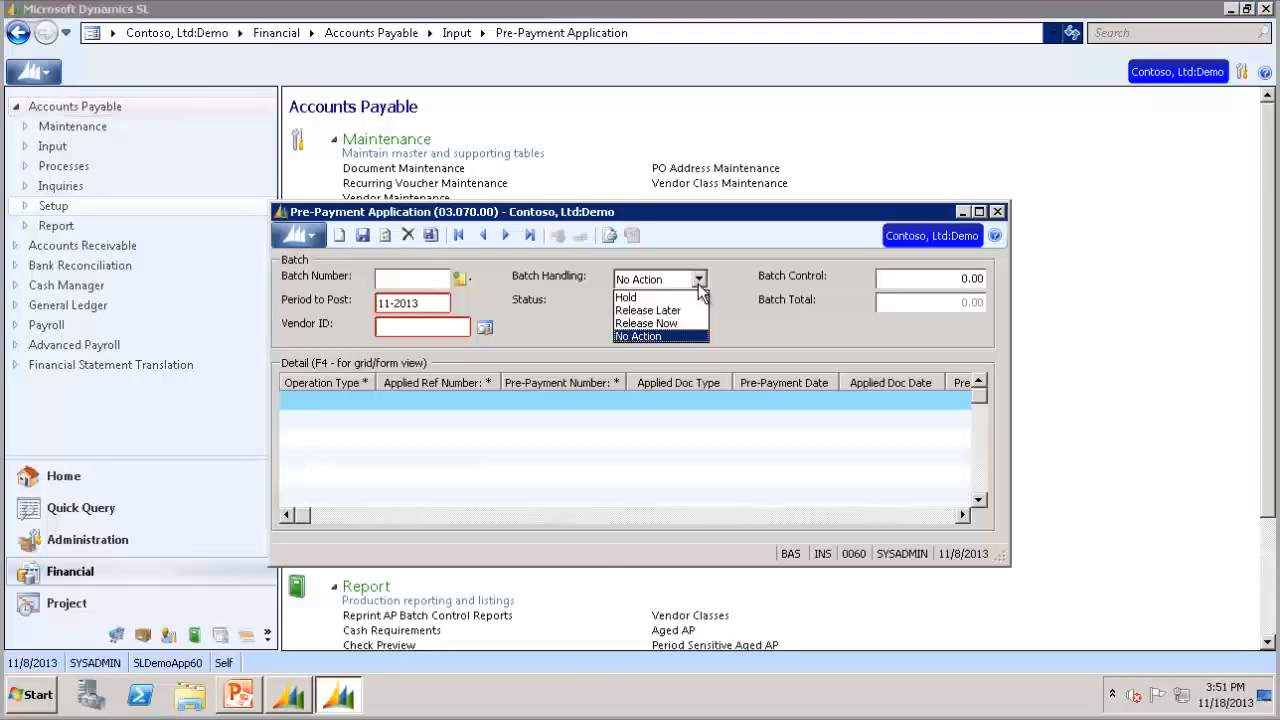
{"action": "left_click", "coordinate": [650, 324]}
{"action": "left_click", "coordinate": [930, 280]}
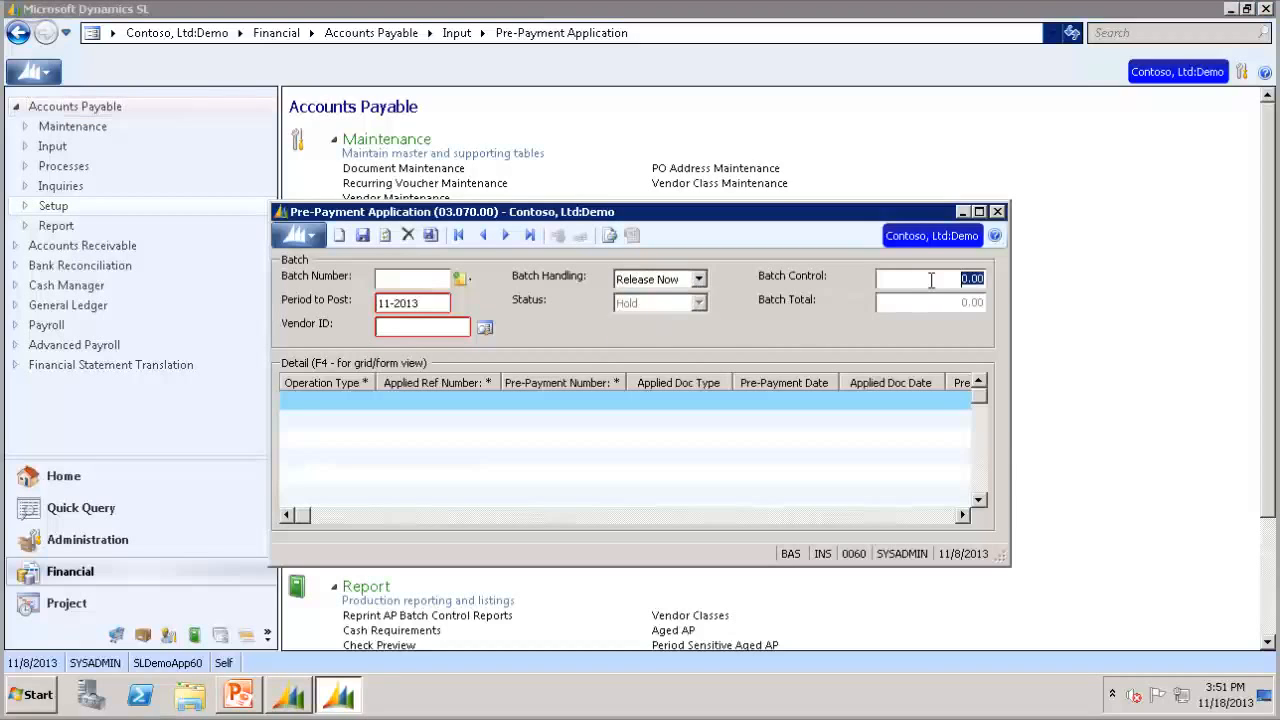
{"action": "type", "text": "1000"}
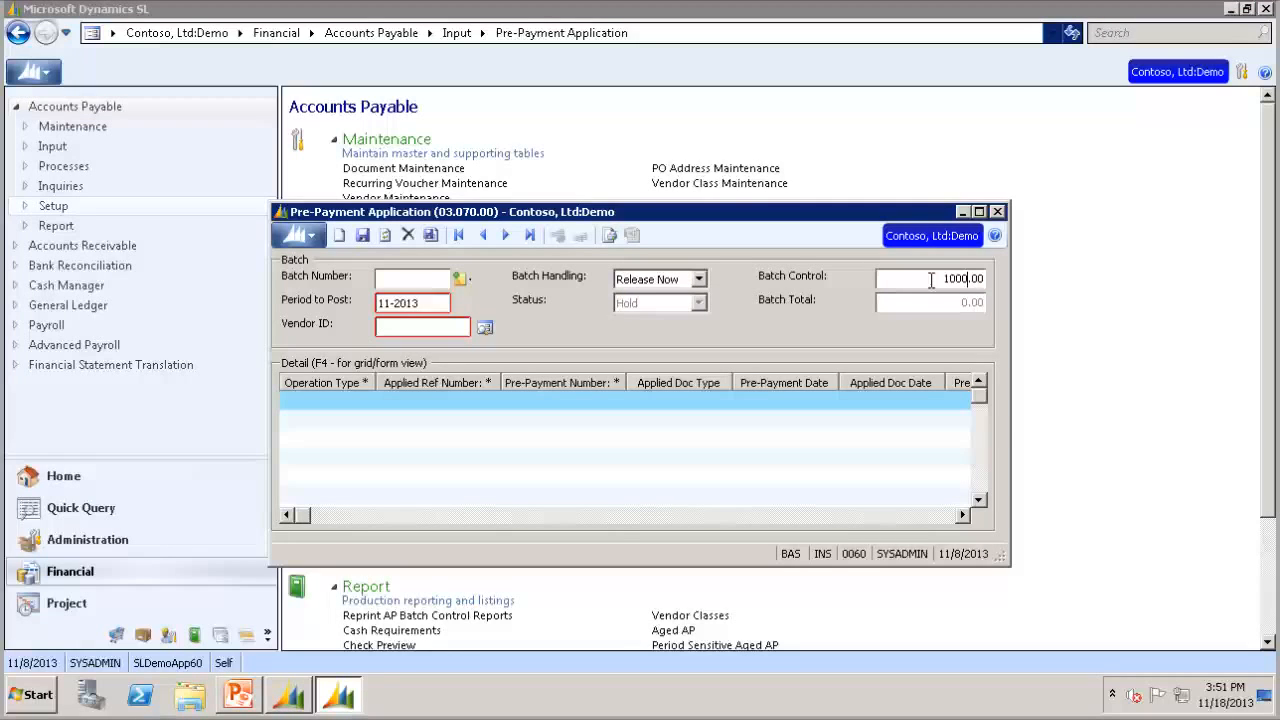
{"action": "left_click", "coordinate": [410, 329]}
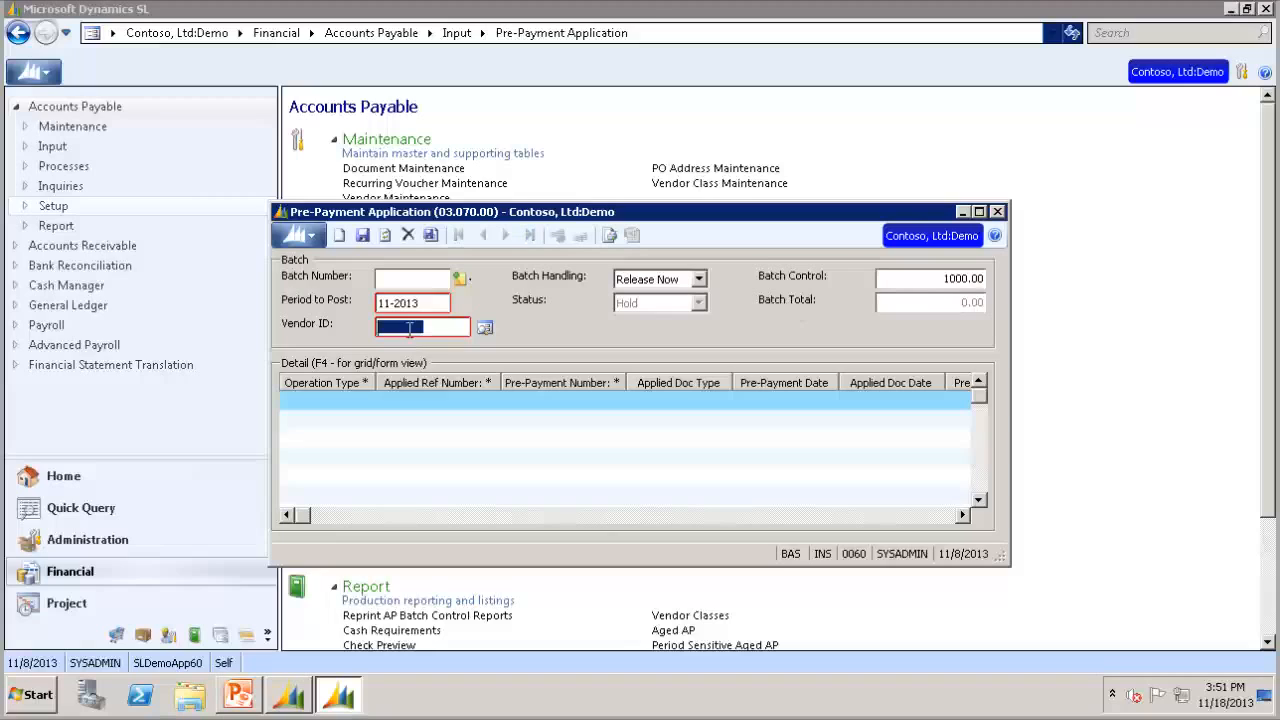
{"action": "type", "text": "V00213"}
{"action": "key", "text": "Tab"}
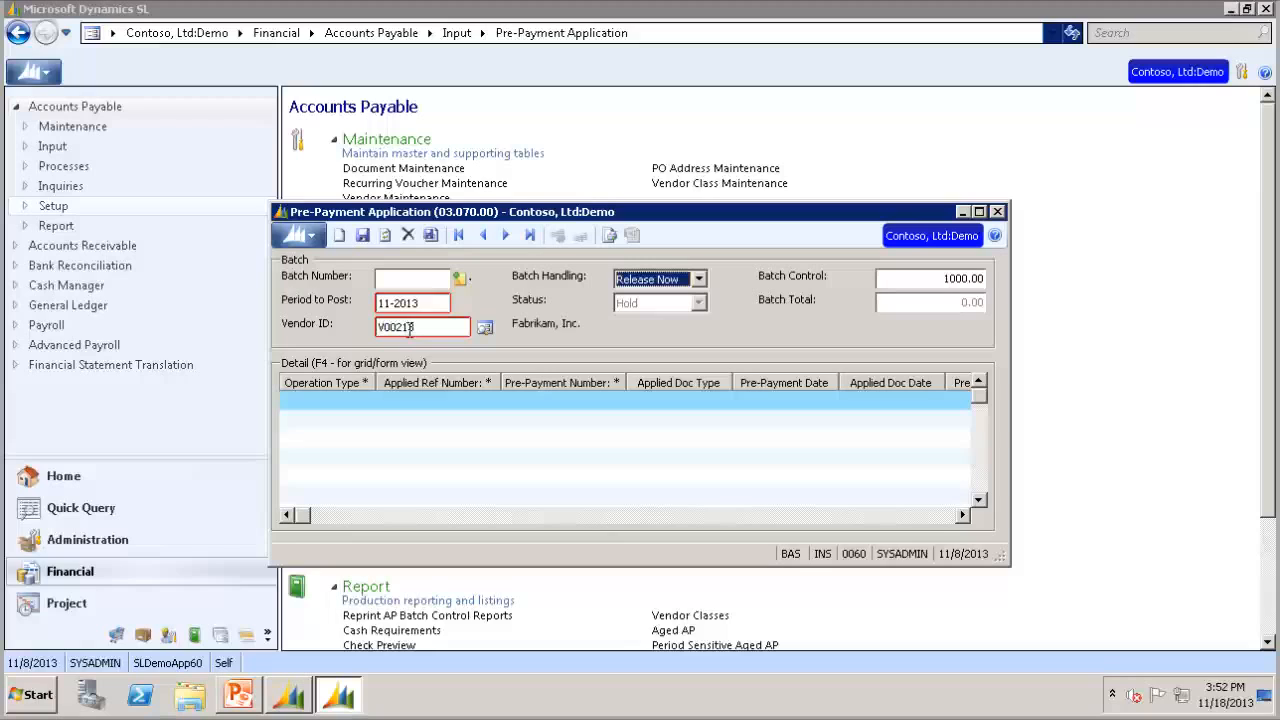
Step: Add an Application detail line linking voucher 000099 to pre-payment 000098, and finish the batch so it is released
{"action": "left_click", "coordinate": [340, 400]}
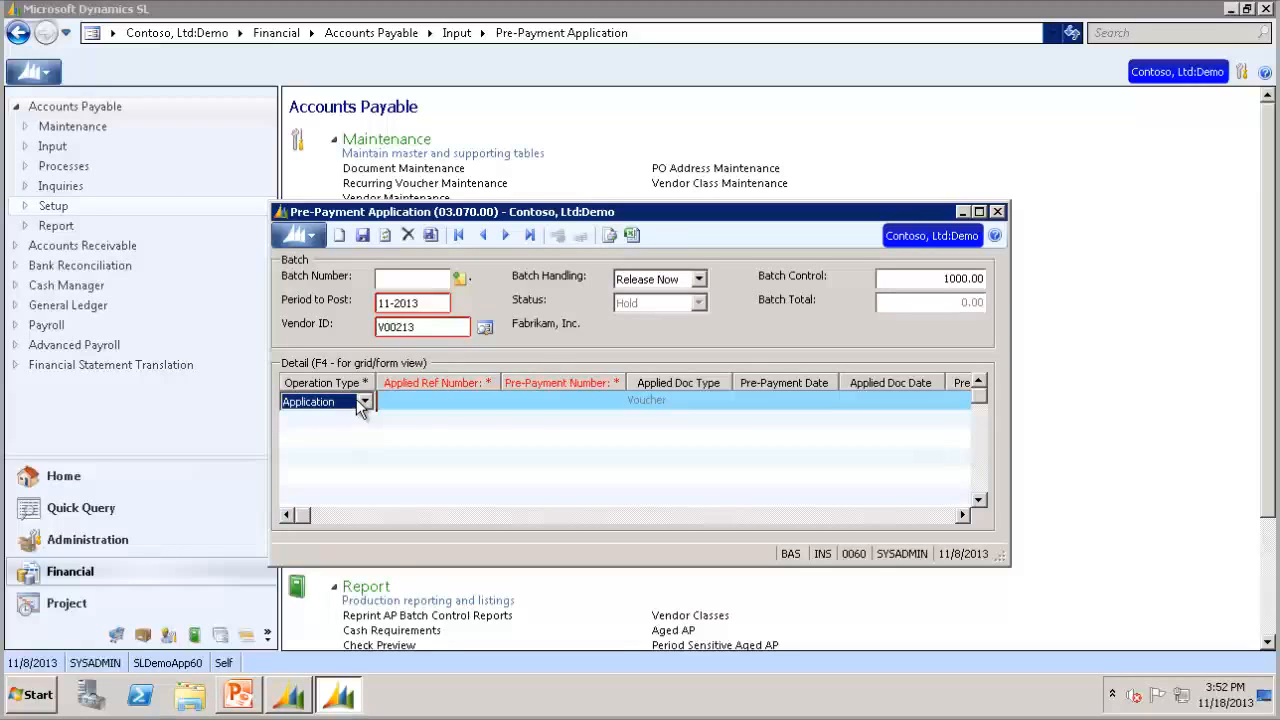
{"action": "left_click", "coordinate": [420, 404]}
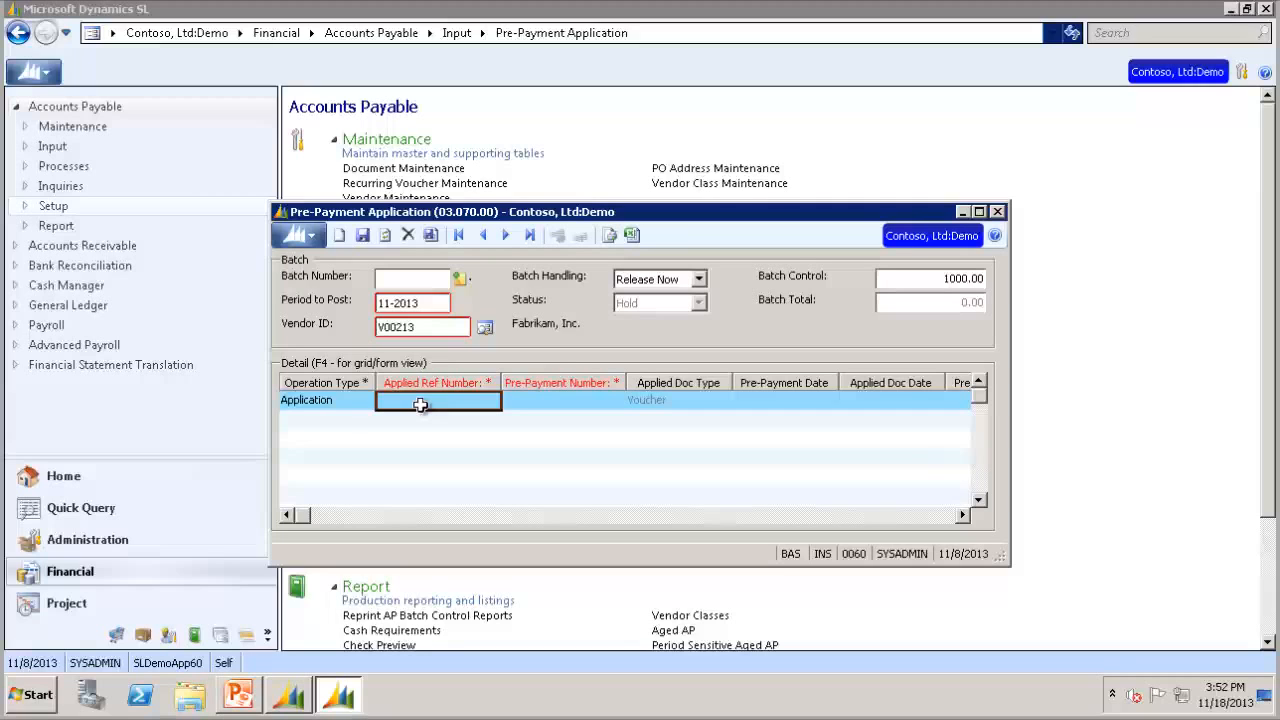
{"action": "double_click", "coordinate": [420, 404]}
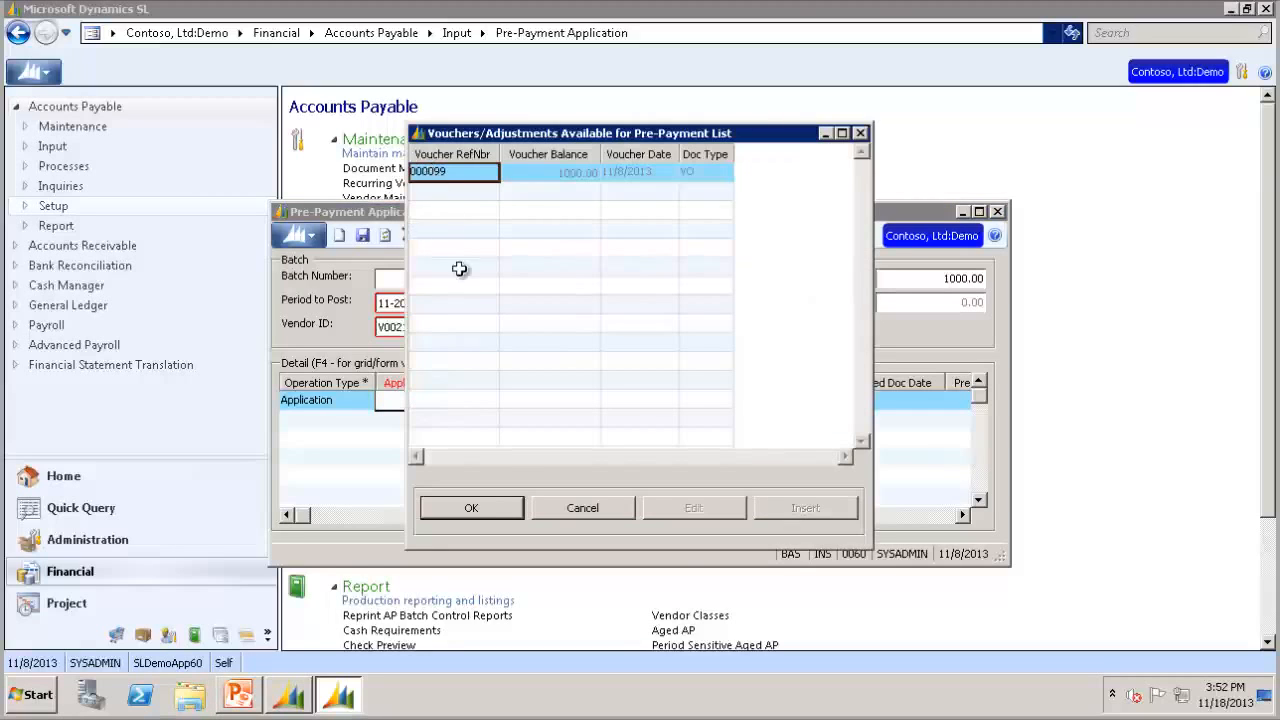
{"action": "left_click", "coordinate": [476, 507]}
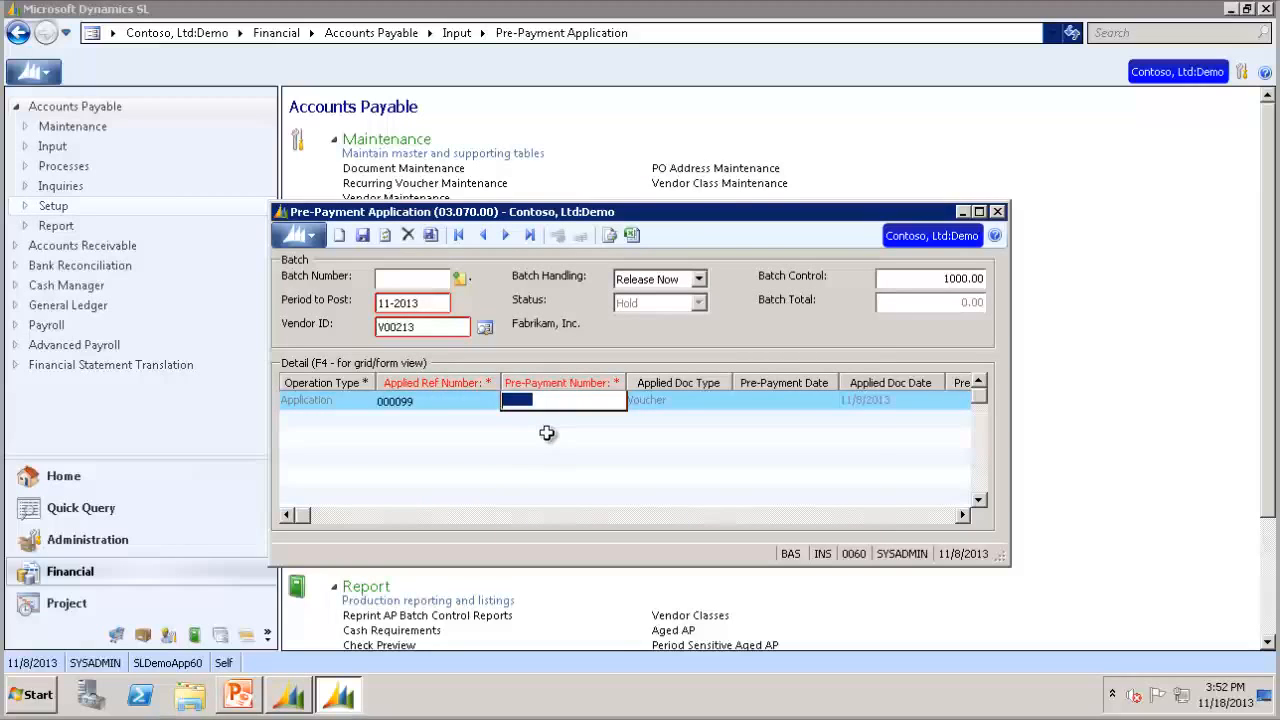
{"action": "key", "text": "F3"}
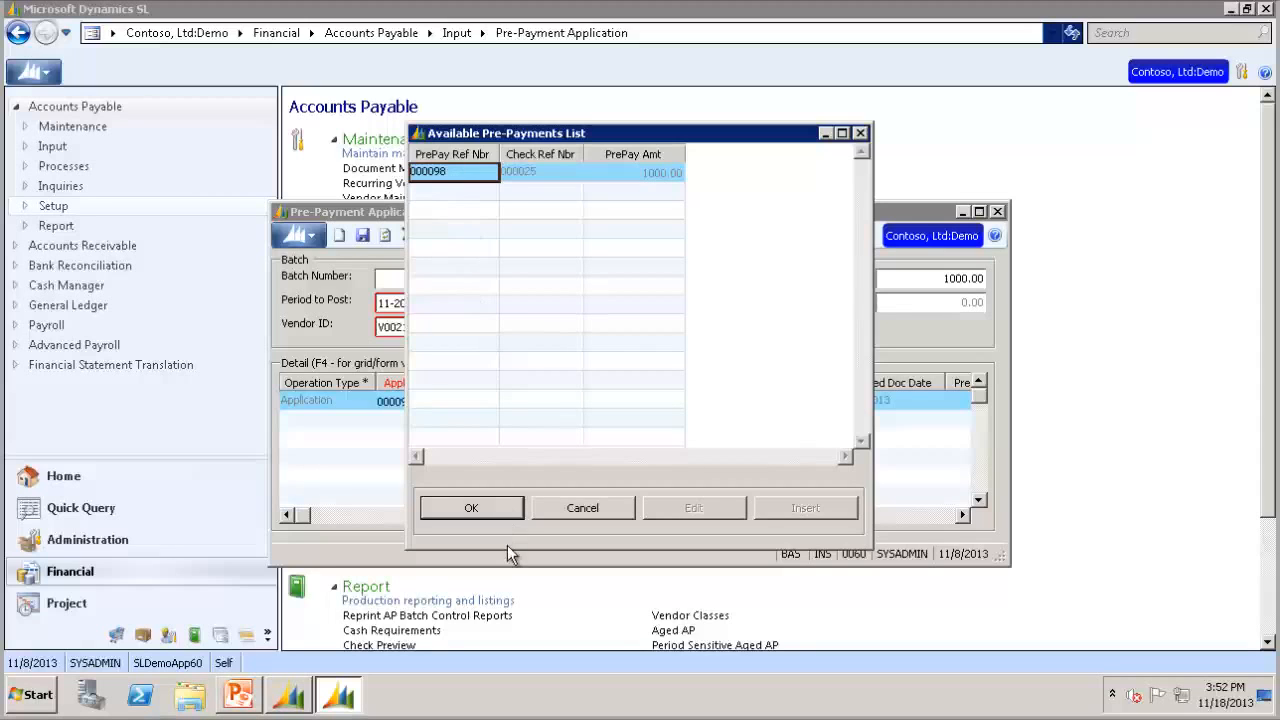
{"action": "left_click", "coordinate": [467, 508]}
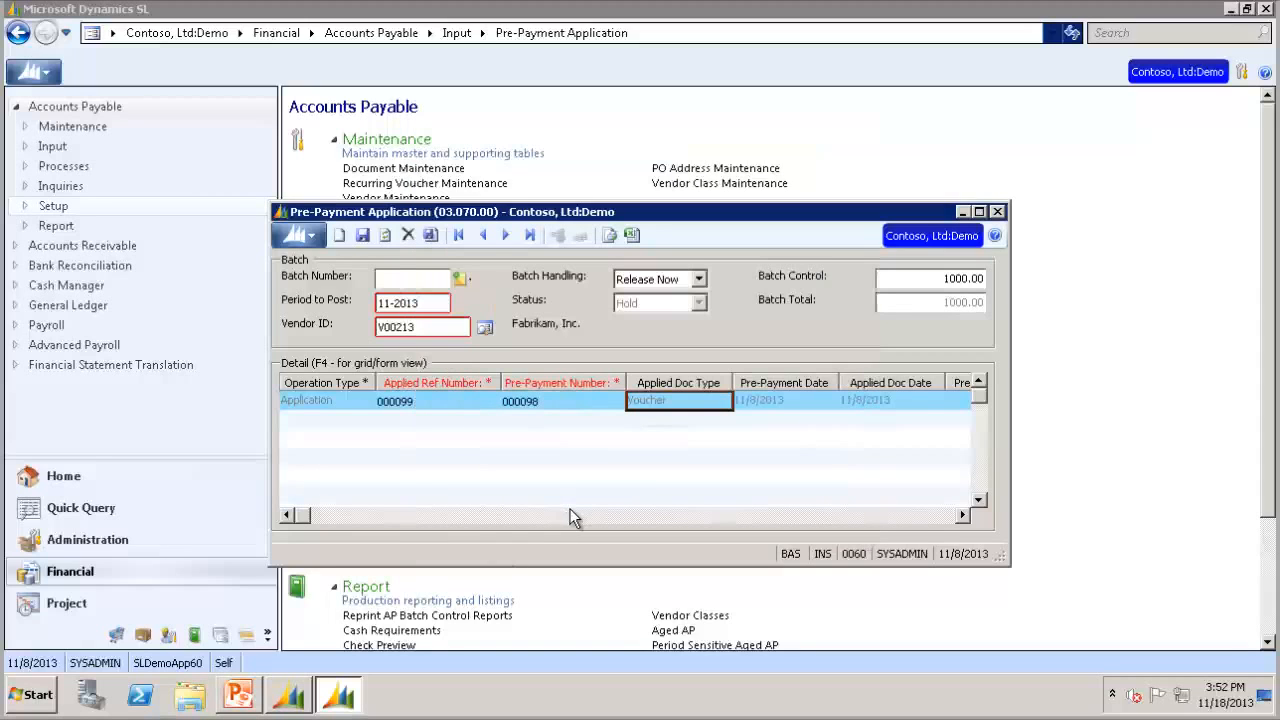
{"action": "left_click", "coordinate": [432, 238]}
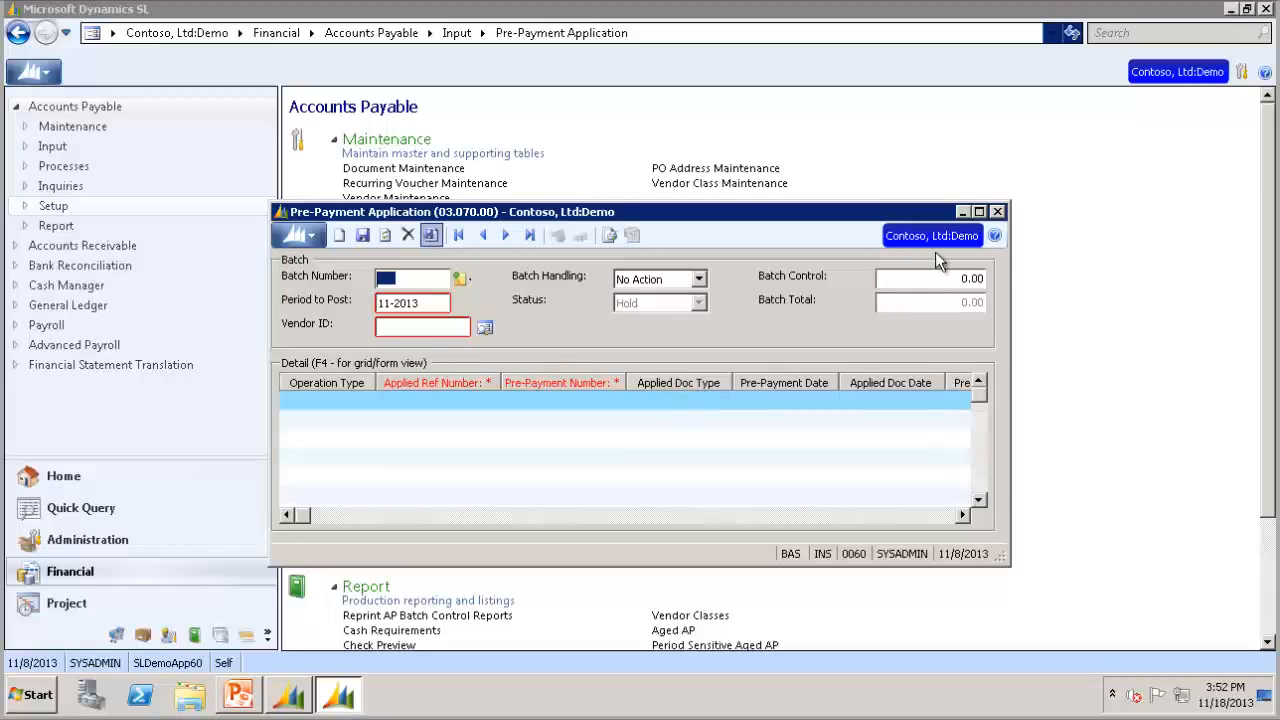
{"action": "left_click", "coordinate": [997, 212]}
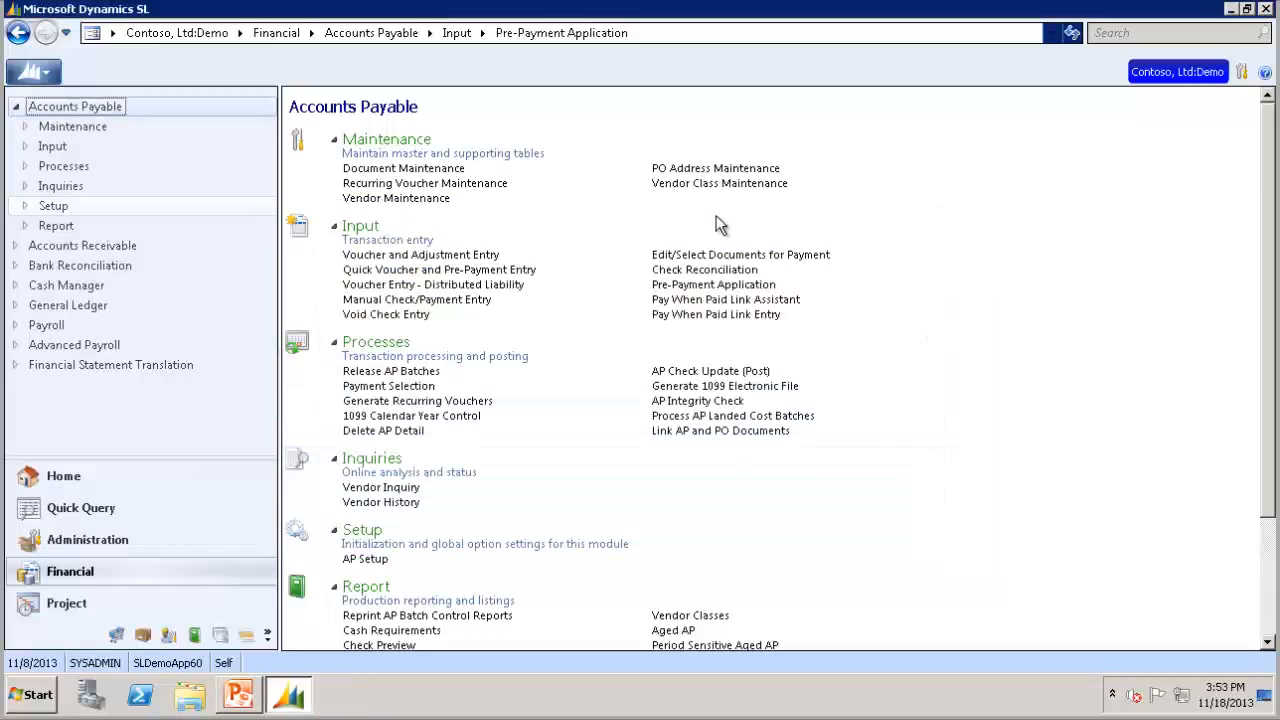
Step: Review the documents of vendor V00213 in Vendor Maintenance, and close the vendor record
{"action": "left_click", "coordinate": [424, 199]}
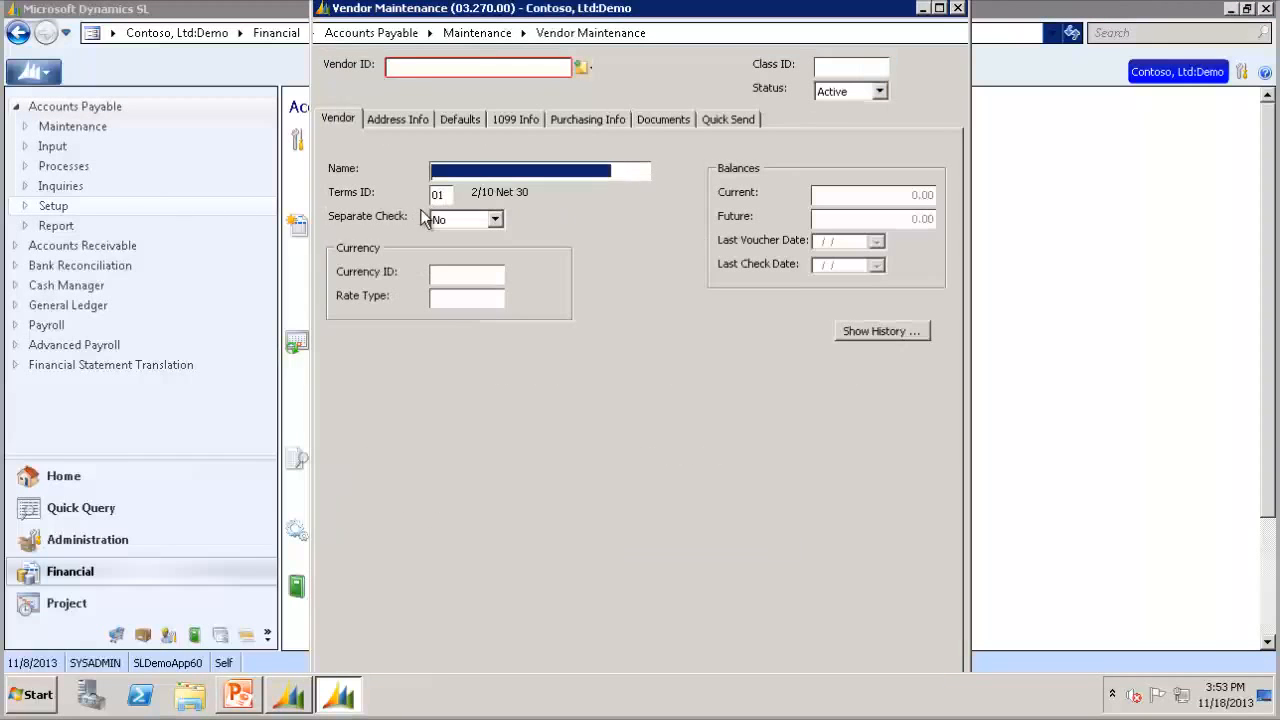
{"action": "type", "text": "V00213"}
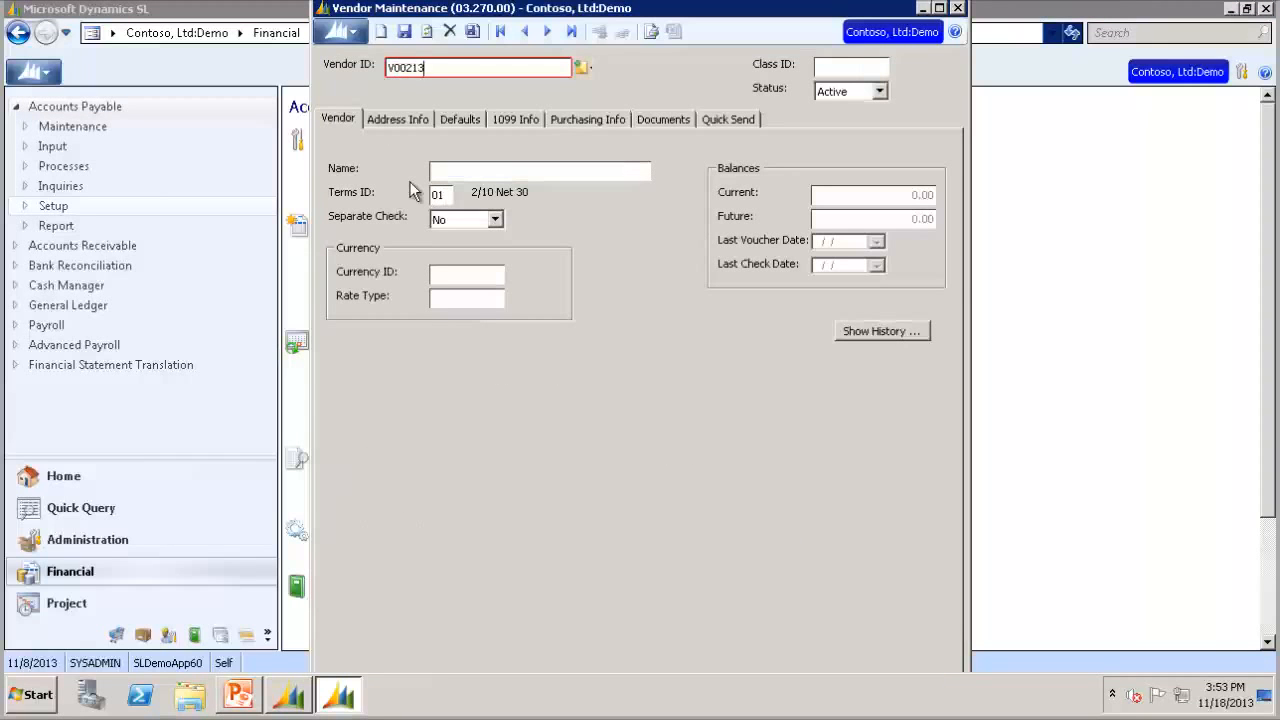
{"action": "key", "text": "Tab"}
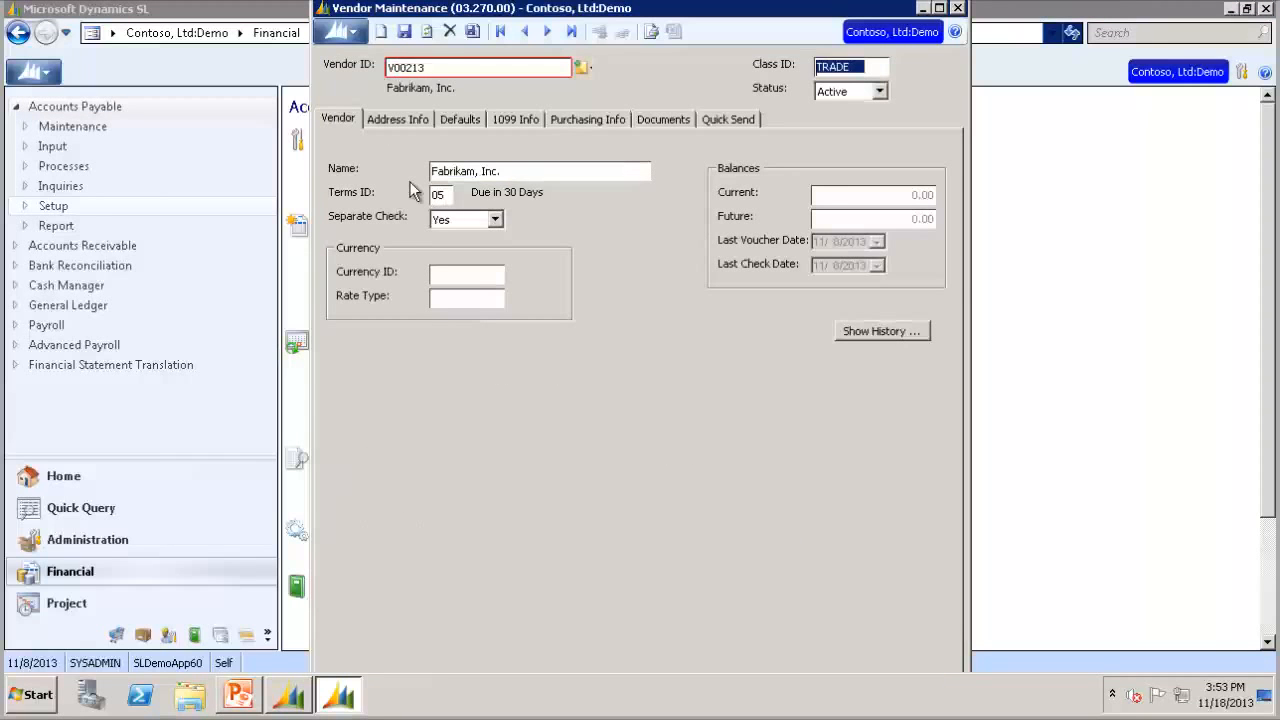
{"action": "left_click", "coordinate": [662, 119]}
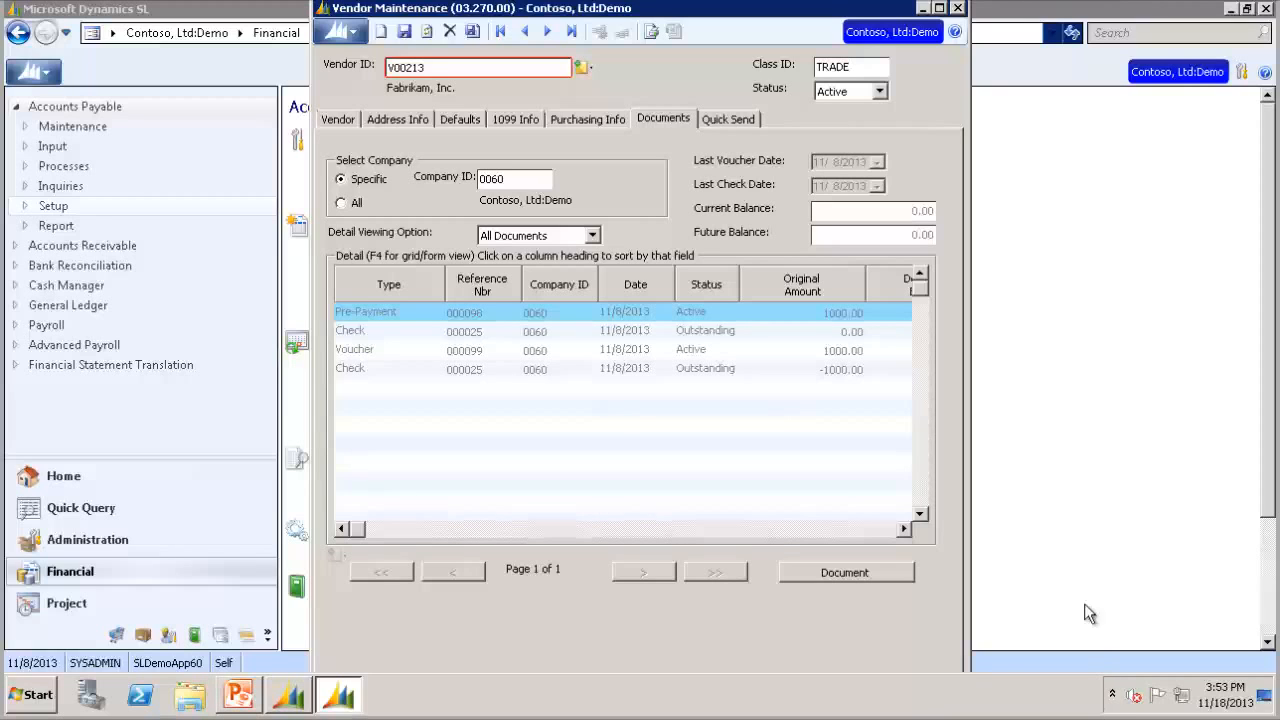
{"action": "left_click", "coordinate": [957, 8]}
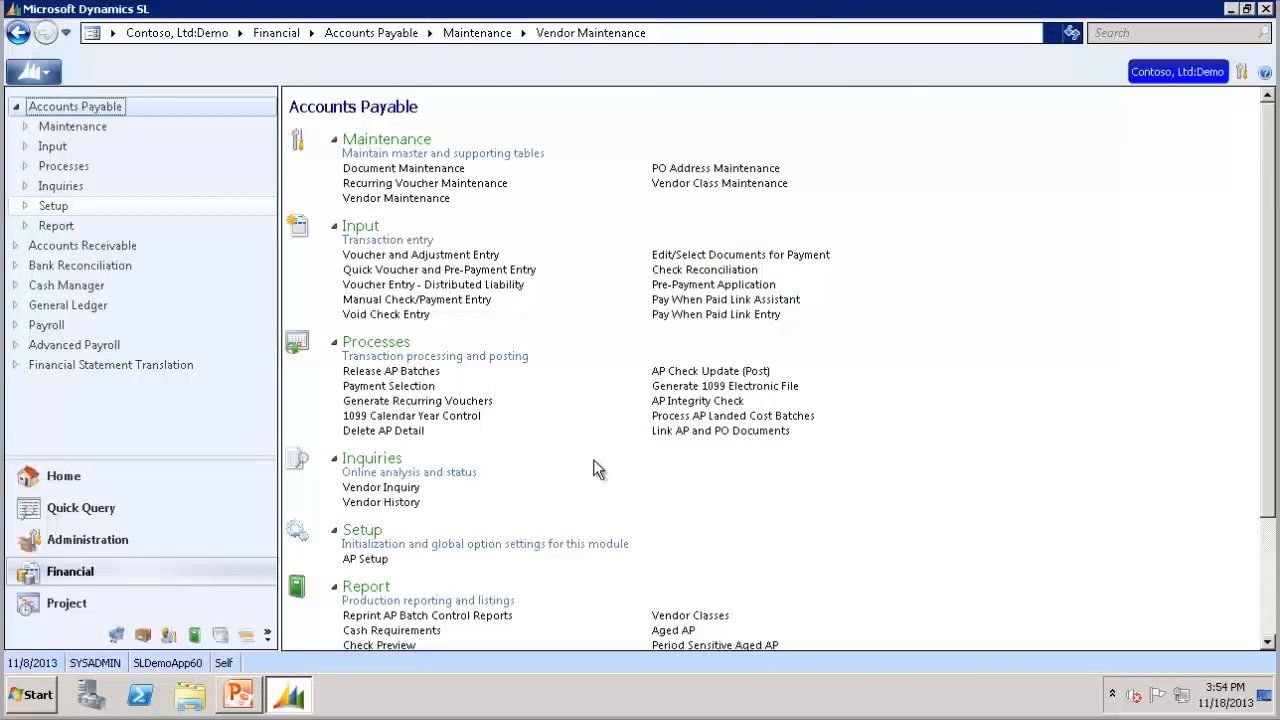
Step: Preview the Vendor Period Trial Balance report in Prior Period format for period 11-2013, and close it
{"action": "scroll", "coordinate": [593, 468], "scroll_direction": "down", "scroll_amount": 3}
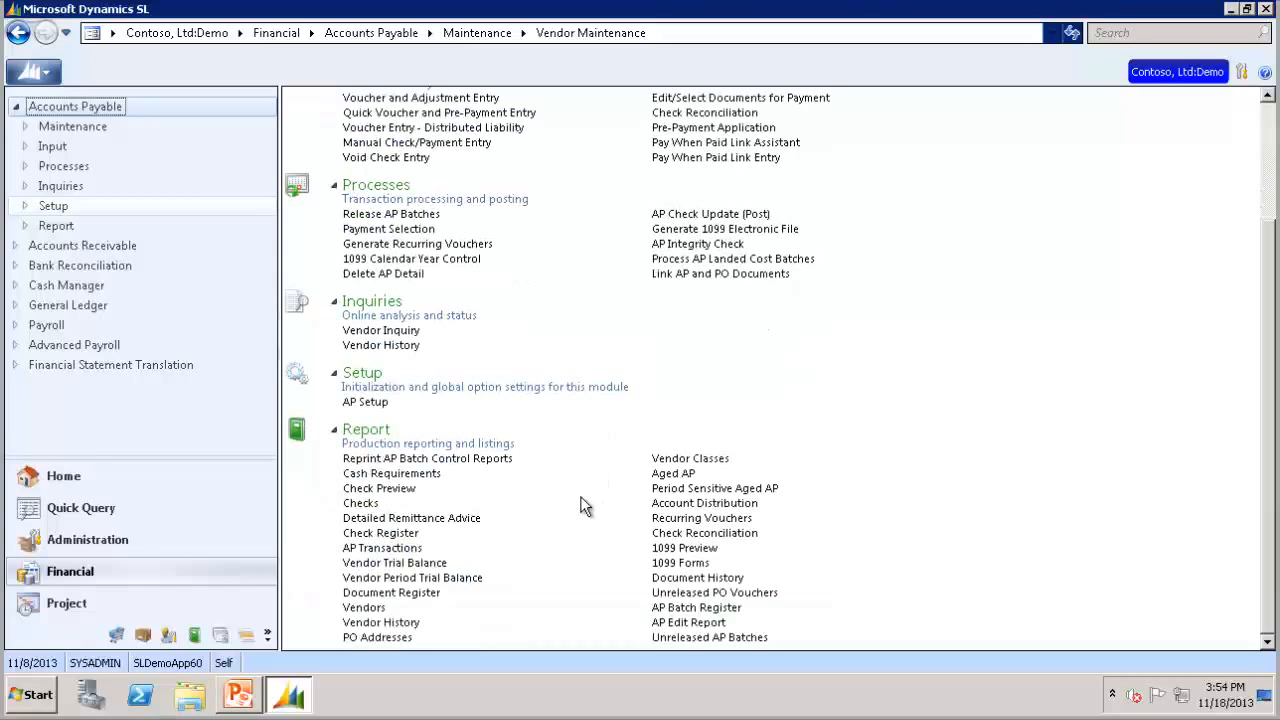
{"action": "left_click", "coordinate": [453, 578]}
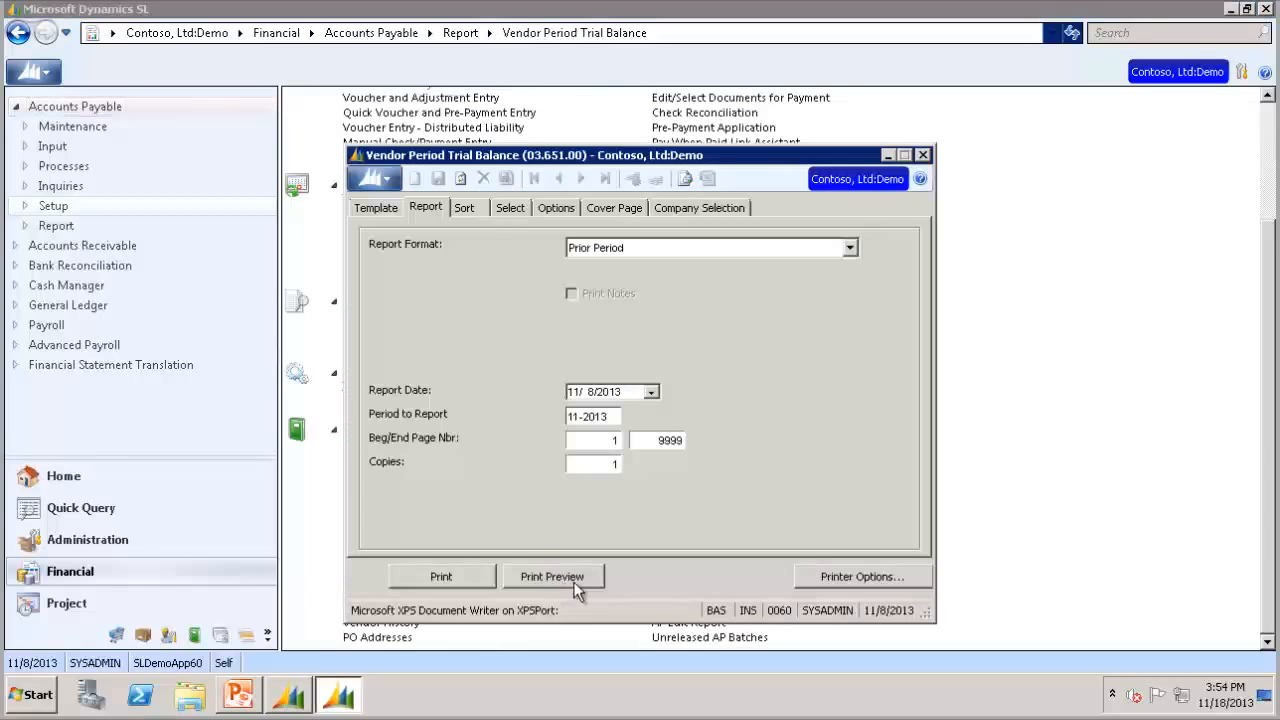
{"action": "left_click", "coordinate": [557, 577]}
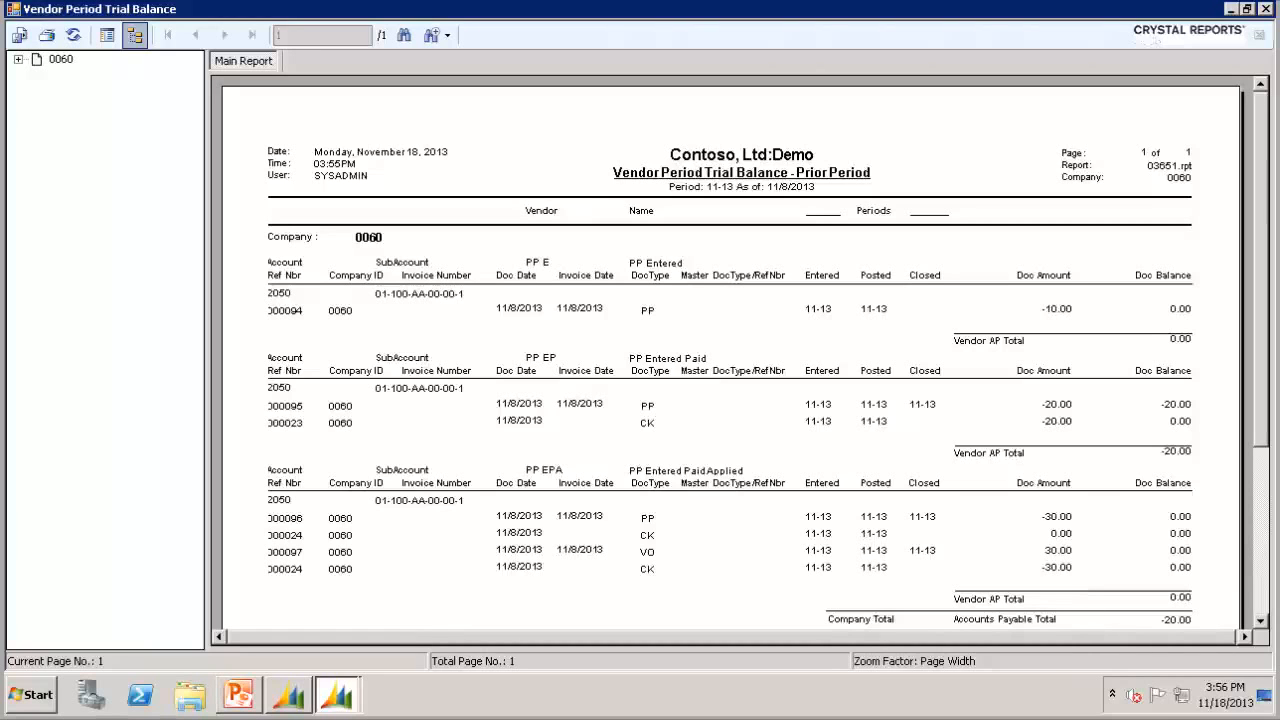
{"action": "left_click", "coordinate": [1265, 9]}
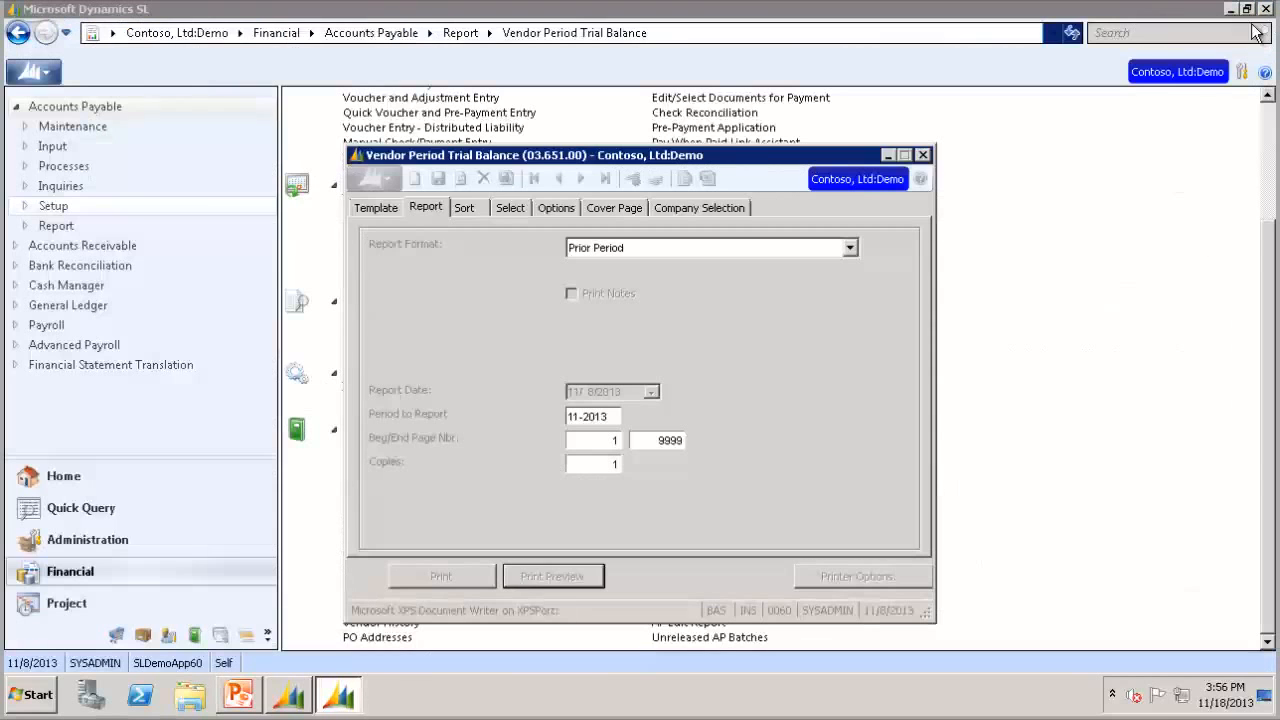
{"action": "left_click", "coordinate": [923, 156]}
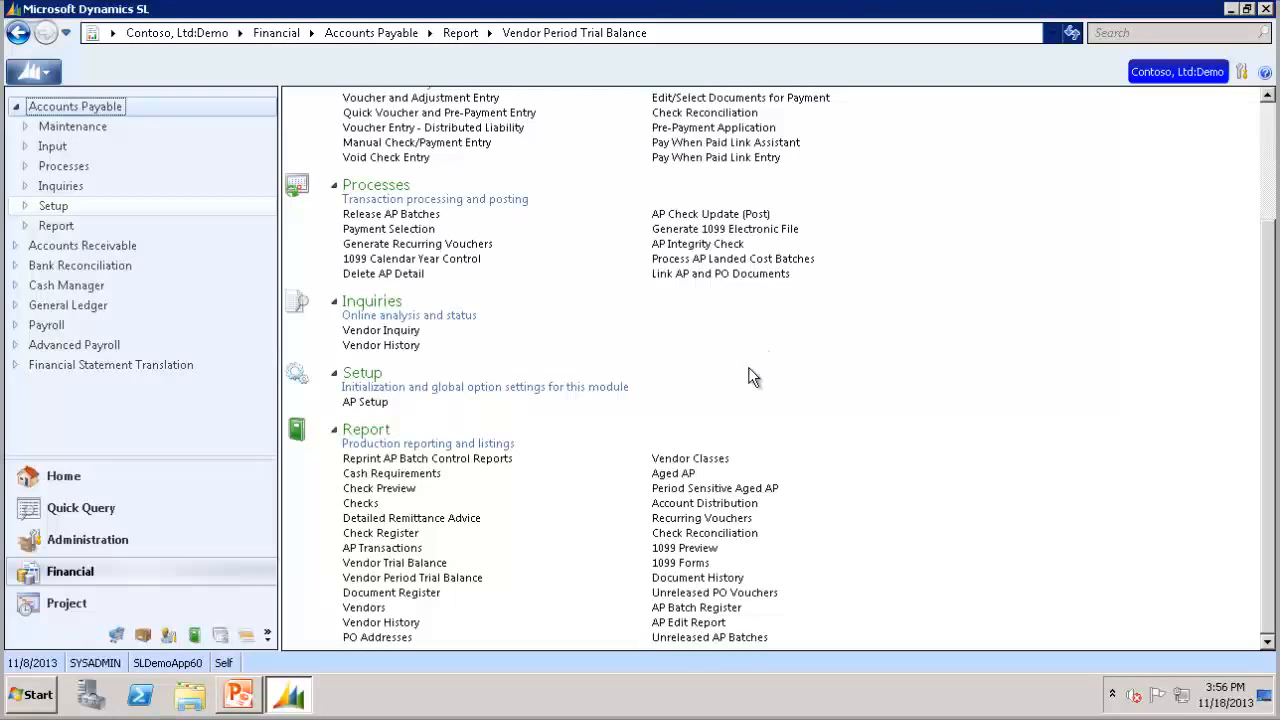
Step: Preview the Period Sensitive Aged AP report in Detail format for period 11-2013
{"action": "left_click", "coordinate": [705, 497]}
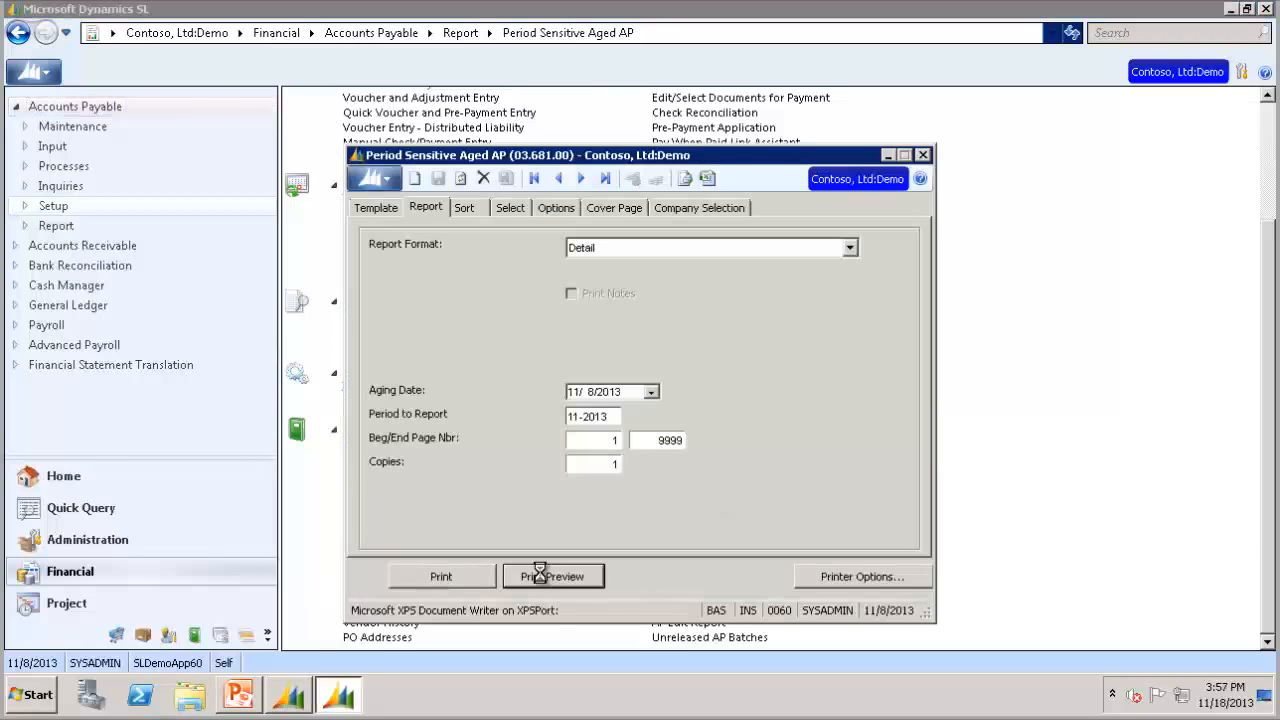
{"action": "left_click", "coordinate": [540, 571]}
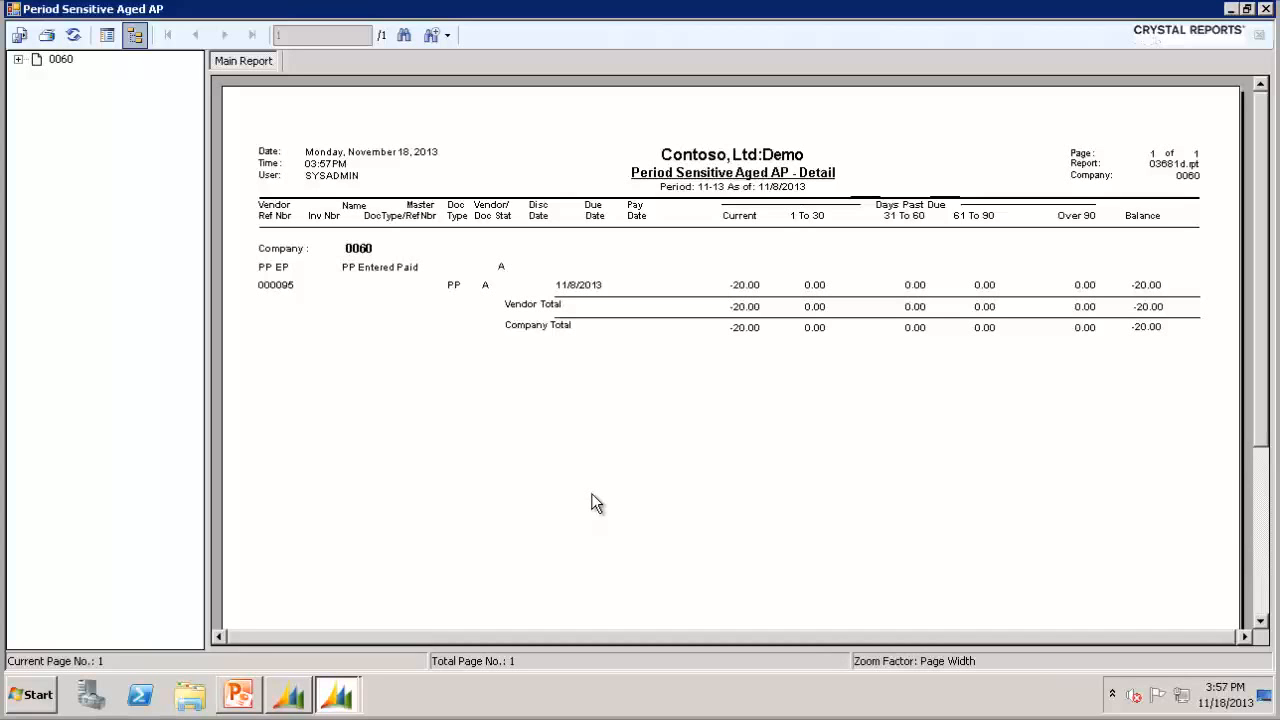
{"action": "left_click", "coordinate": [566, 330]}
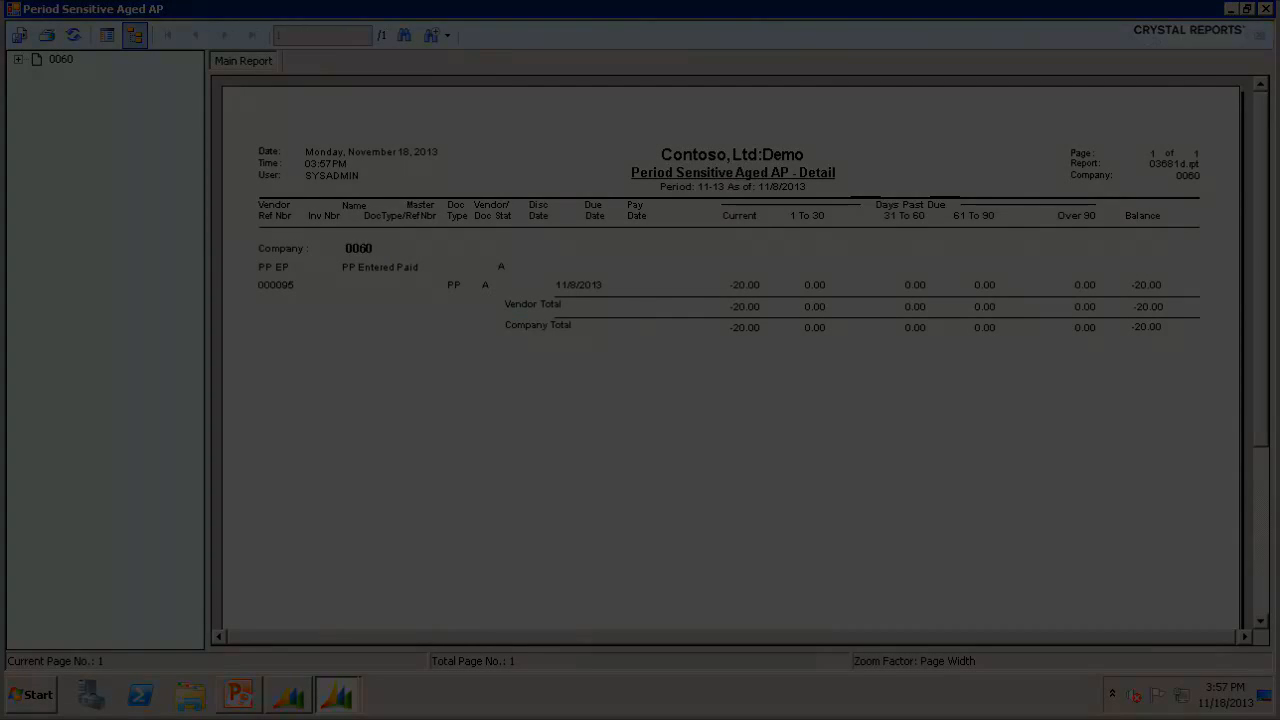